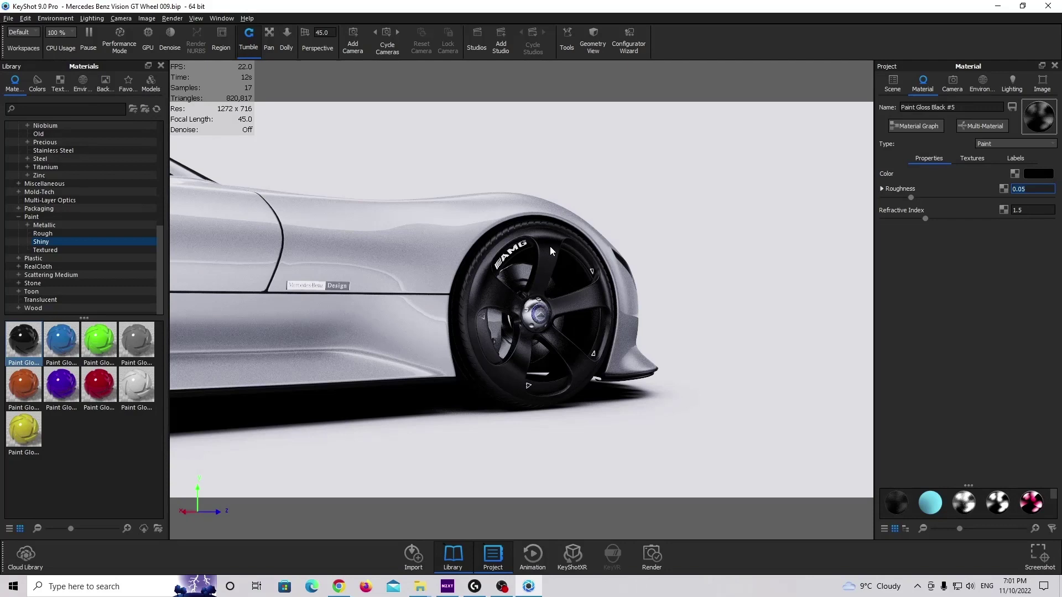
- Apply Paint Gloss Black from the shiny paints to the wheel rim as a separate, unlinked material and open its properties
{"action": "left_click", "coordinate": [83, 217]}
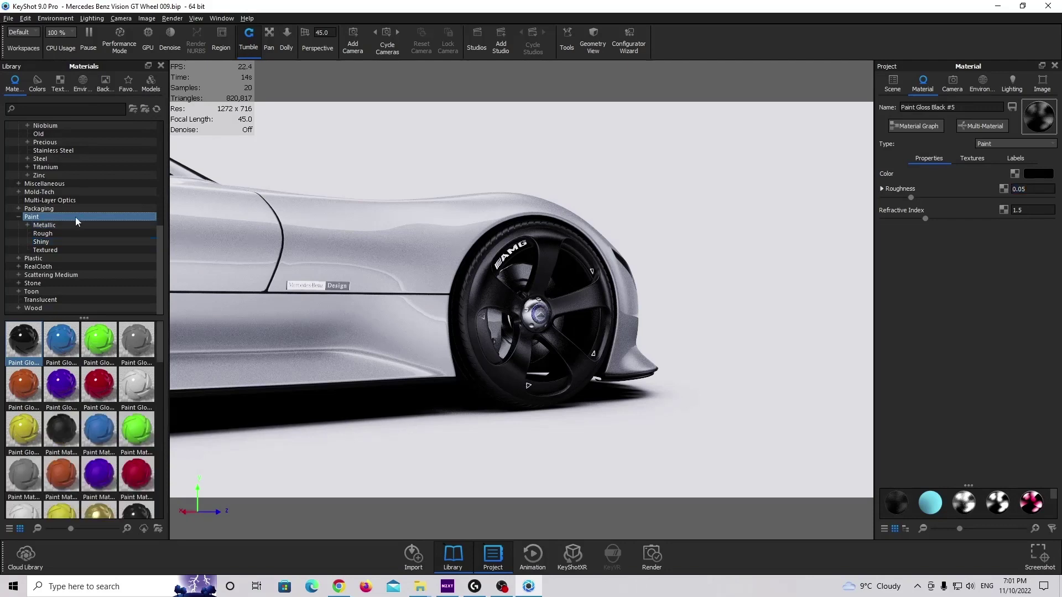
{"action": "left_click", "coordinate": [58, 242]}
{"action": "mouse_move", "coordinate": [24, 338]}
{"action": "left_mouse_down"}
{"action": "mouse_move", "coordinate": [173, 396]}
{"action": "mouse_move", "coordinate": [493, 297]}
{"action": "left_mouse_up"}
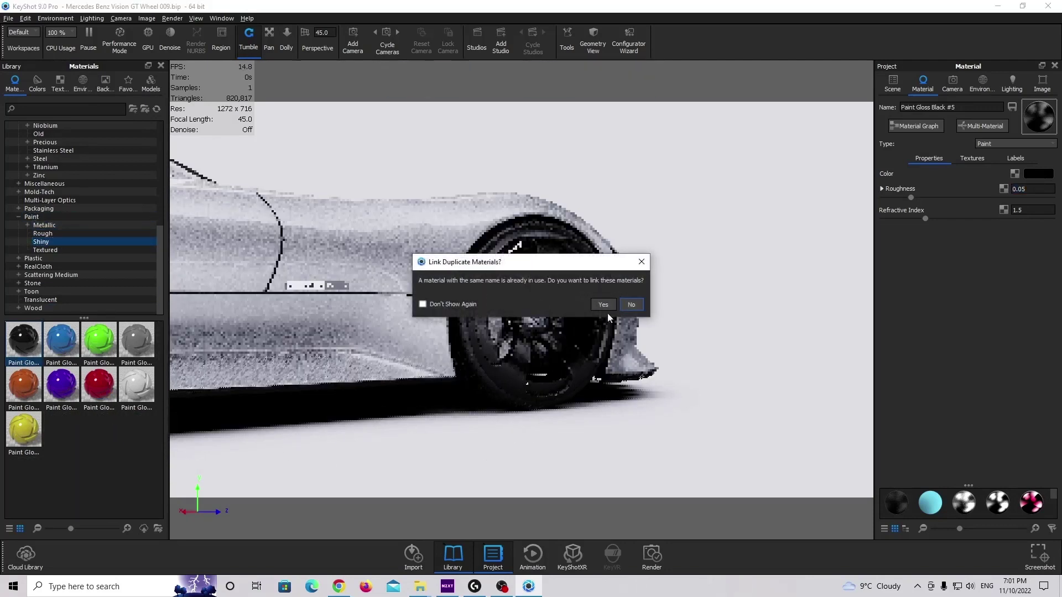
{"action": "left_click", "coordinate": [635, 303]}
{"action": "double_click", "coordinate": [493, 289]}
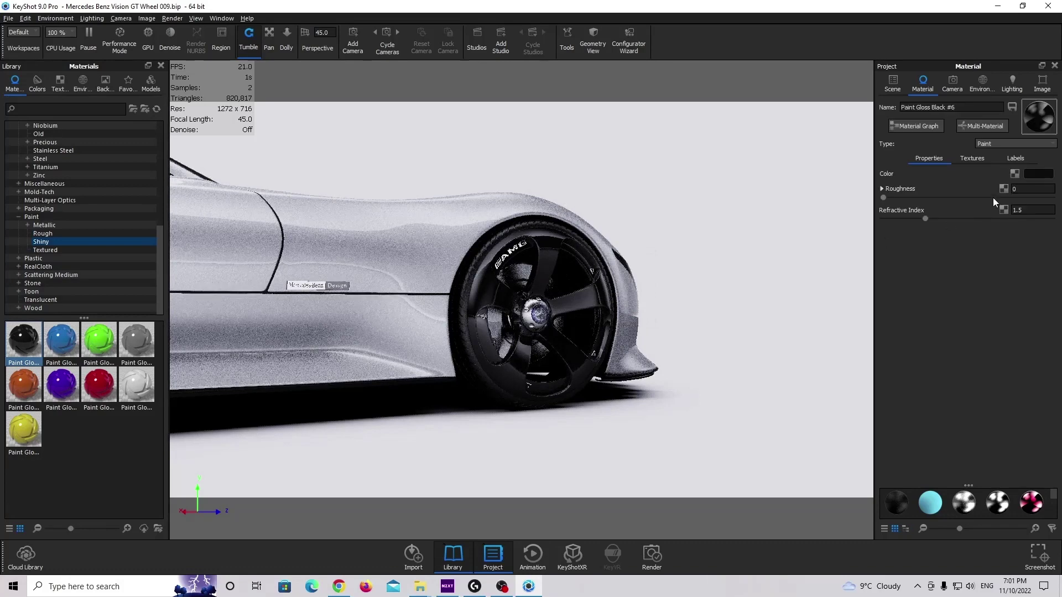
- Set the rim's gloss black paint color to #000000 and its roughness to 0.05
{"action": "left_click", "coordinate": [1035, 176]}
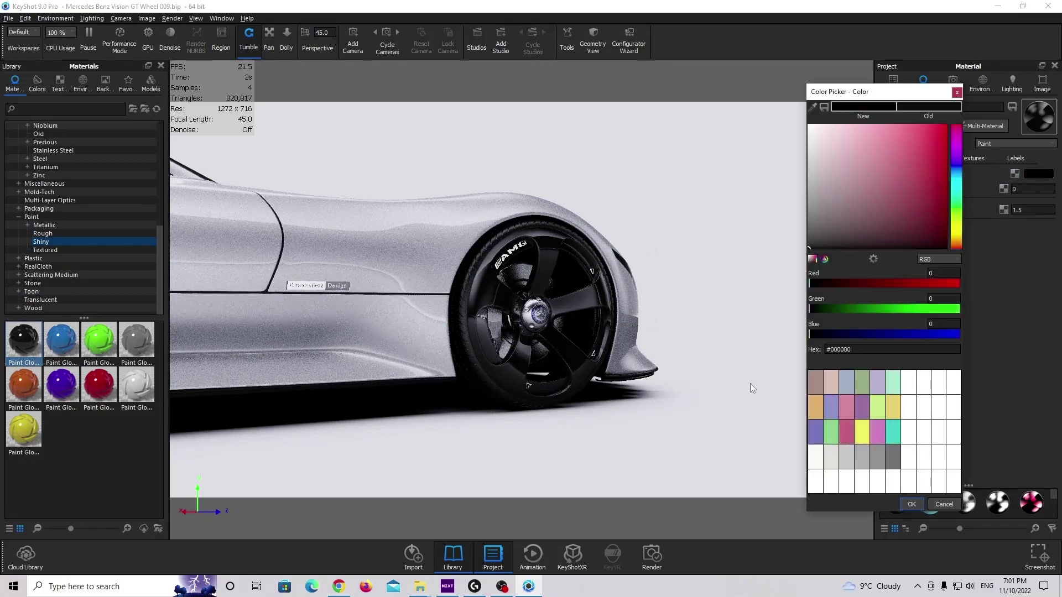
{"action": "left_click_drag", "start_coordinate": [865, 92], "coordinate": [781, 80]}
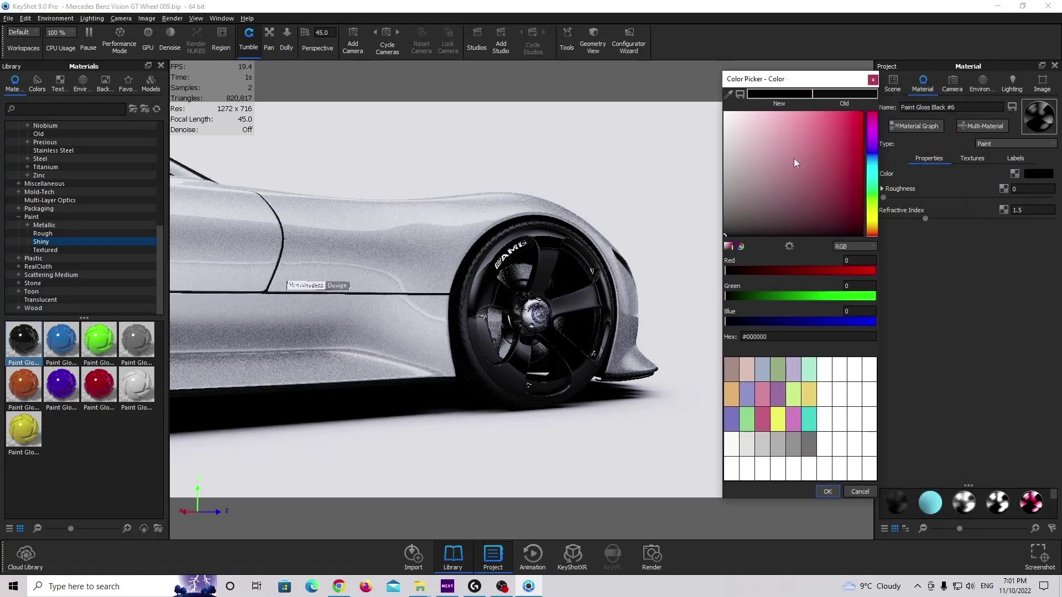
{"action": "left_click", "coordinate": [828, 492]}
{"action": "left_click", "coordinate": [1028, 189]}
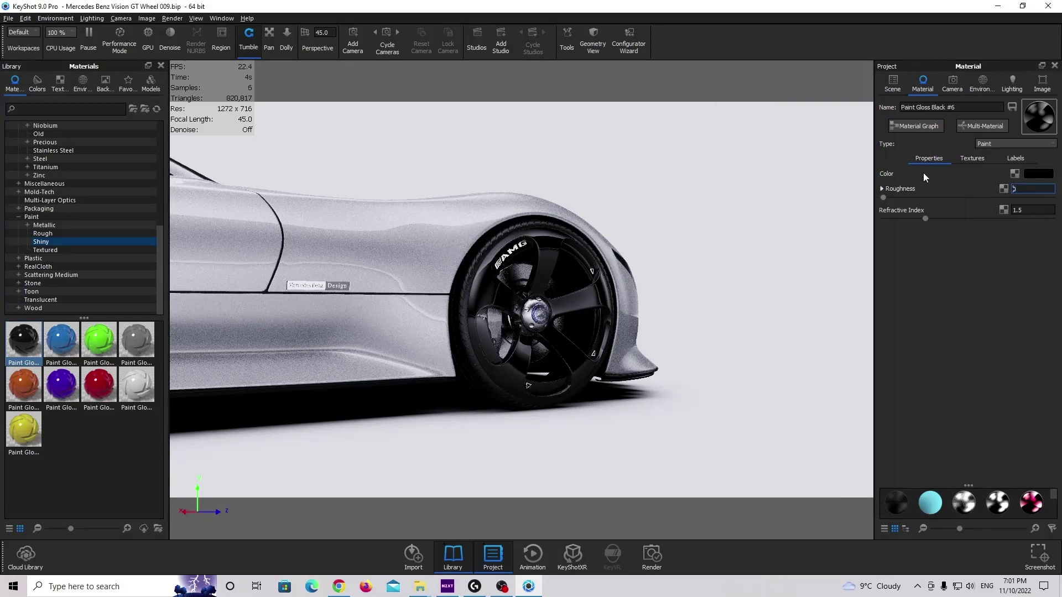
{"action": "type", "text": ".05"}
{"action": "key", "text": "Return"}
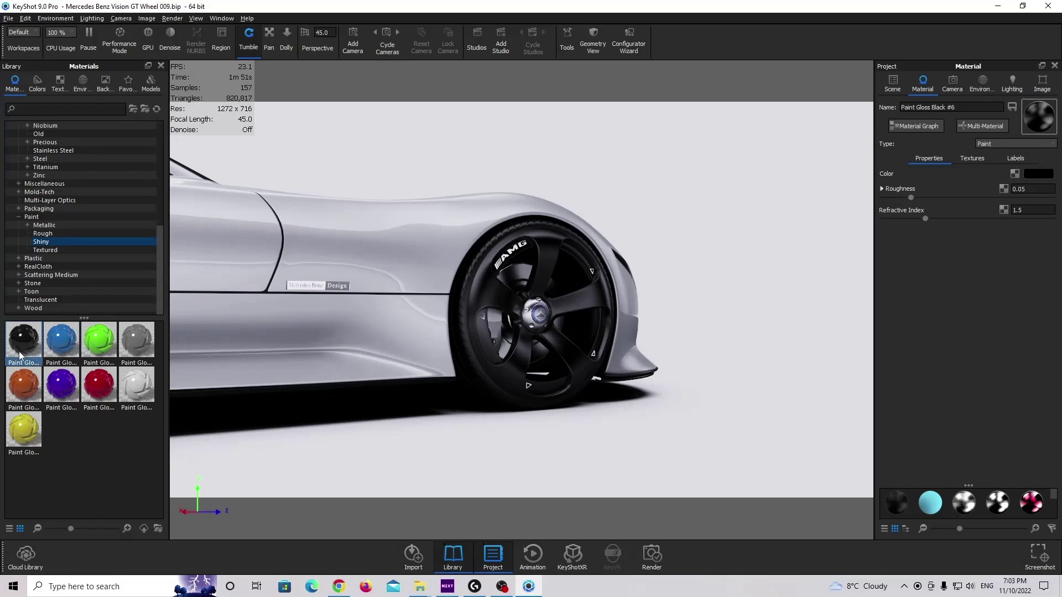
- Apply the Chrome Rough material from the basic chrome metals to the wheel rim without linking it to existing duplicates
{"action": "scroll", "coordinate": [66, 226], "scroll_direction": "up", "scroll_amount": 5}
{"action": "scroll", "coordinate": [67, 225], "scroll_direction": "up", "scroll_amount": 1}
{"action": "left_click", "coordinate": [47, 175]}
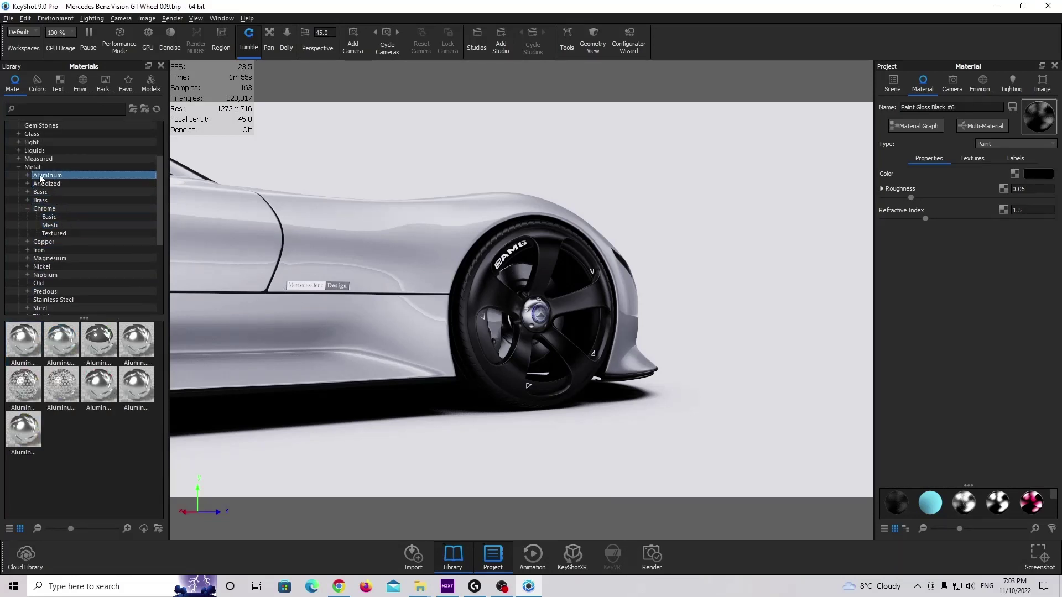
{"action": "left_click", "coordinate": [50, 210]}
{"action": "left_click", "coordinate": [49, 217]}
{"action": "left_click_drag", "start_coordinate": [61, 340], "coordinate": [510, 299]}
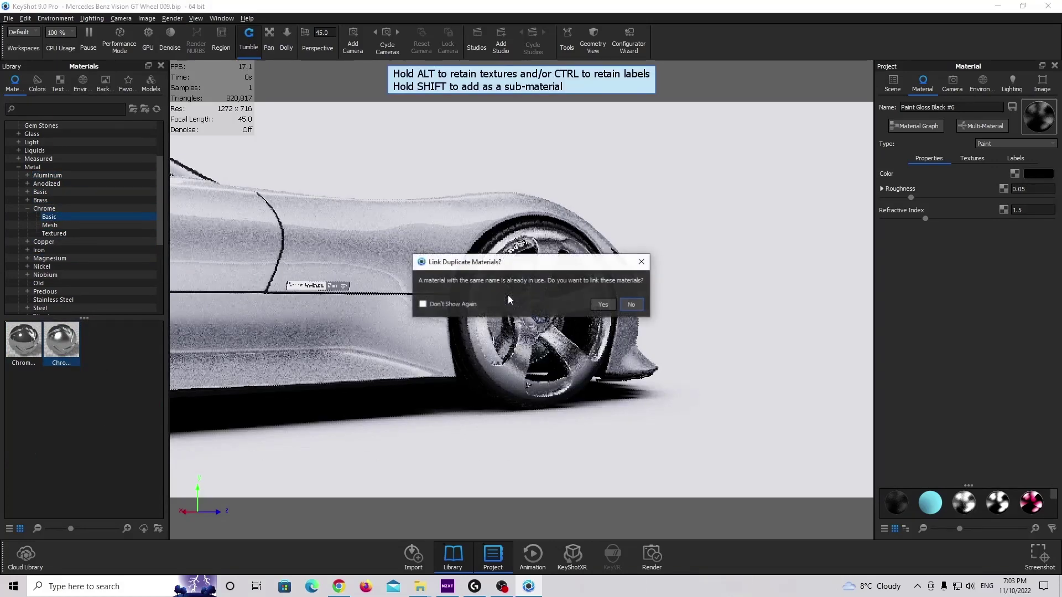
{"action": "left_click", "coordinate": [643, 303]}
- Set the rim's Chrome Rough roughness to 0.05
{"action": "left_click", "coordinate": [1017, 201]}
{"action": "key", "text": "BackSpace"}
{"action": "type", "text": "05"}
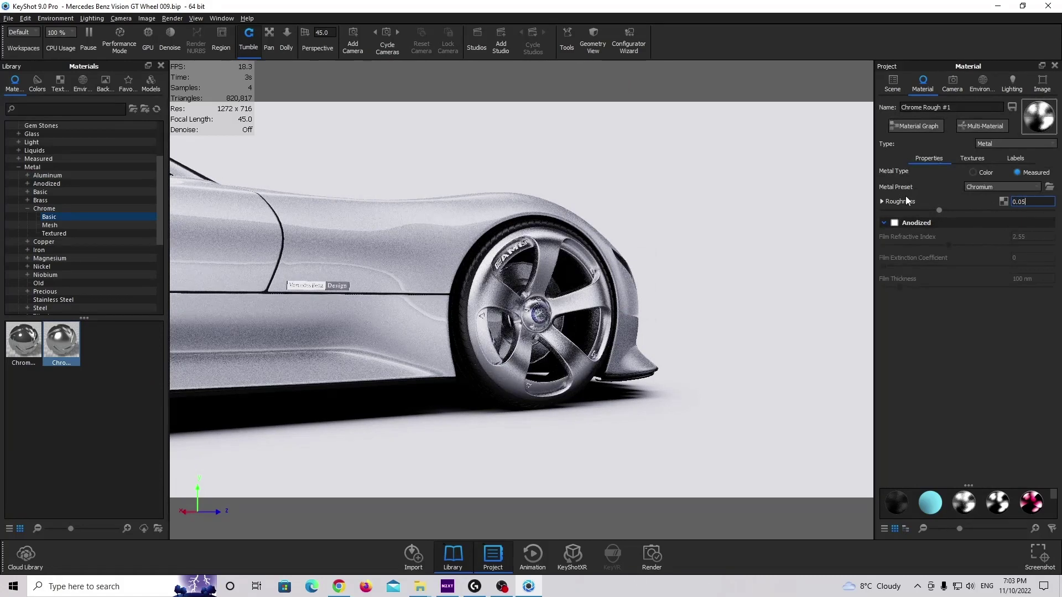
{"action": "key", "text": "Return"}
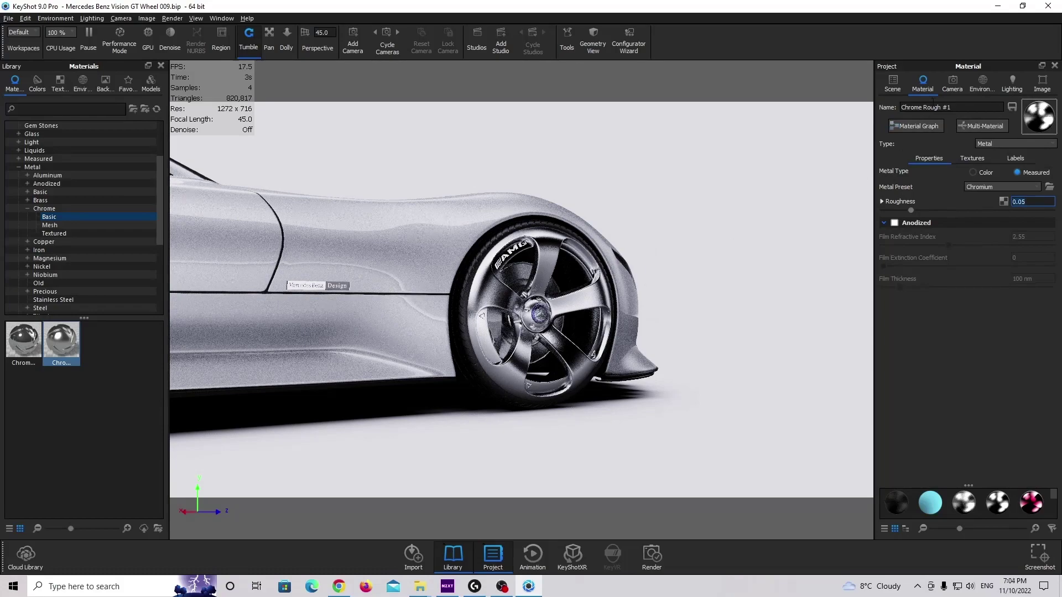
- Open the material graph of the wheel rim's Chrome Rough material, with the rim framed close up
{"action": "left_click", "coordinate": [951, 84]}
{"action": "scroll", "coordinate": [554, 297], "scroll_direction": "up", "scroll_amount": 4}
{"action": "middle_click_drag", "start_coordinate": [554, 298], "coordinate": [330, 266]}
{"action": "scroll", "coordinate": [418, 257], "scroll_direction": "up", "scroll_amount": 2}
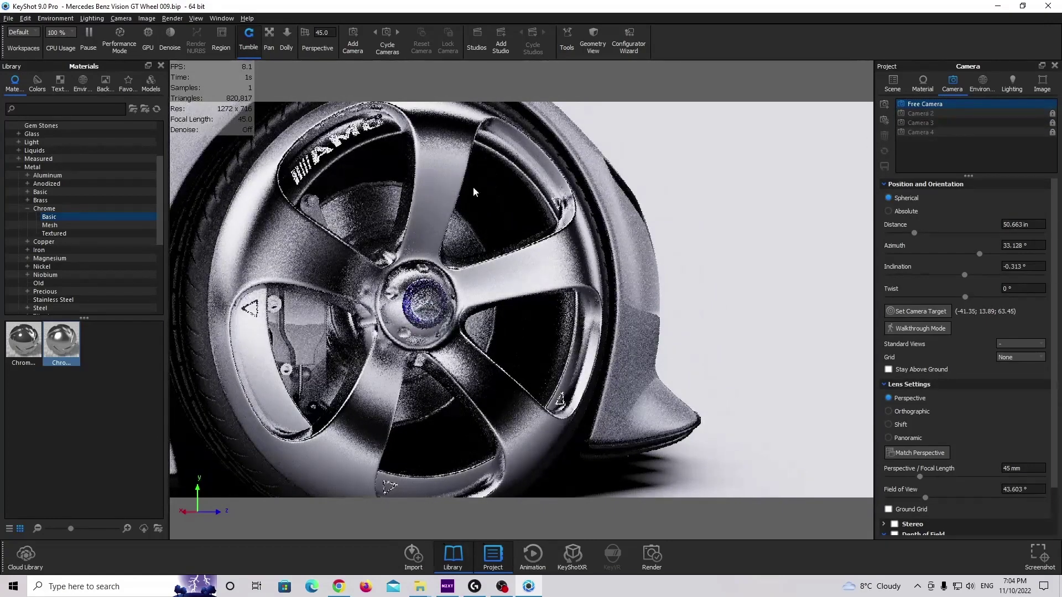
{"action": "double_click", "coordinate": [453, 171]}
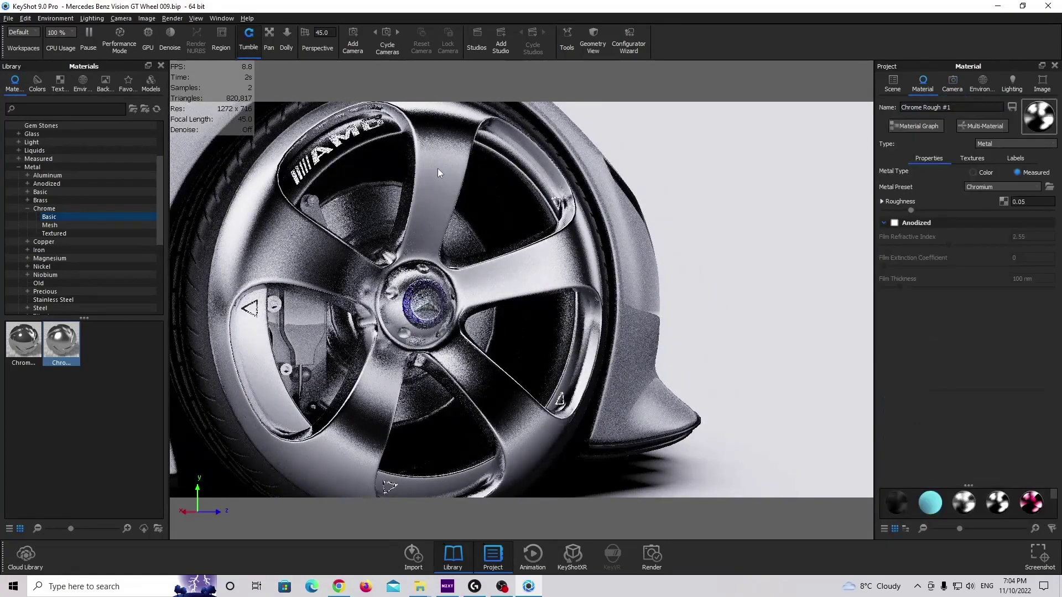
{"action": "left_click", "coordinate": [918, 126]}
- Arrange the Metal and Material nodes higher in the graph, leaving free space beneath them
{"action": "left_click_drag", "start_coordinate": [803, 63], "coordinate": [778, 71]}
{"action": "left_click_drag", "start_coordinate": [665, 322], "coordinate": [648, 314]}
{"action": "left_click_drag", "start_coordinate": [817, 308], "coordinate": [815, 267]}
{"action": "left_click_drag", "start_coordinate": [621, 296], "coordinate": [650, 248]}
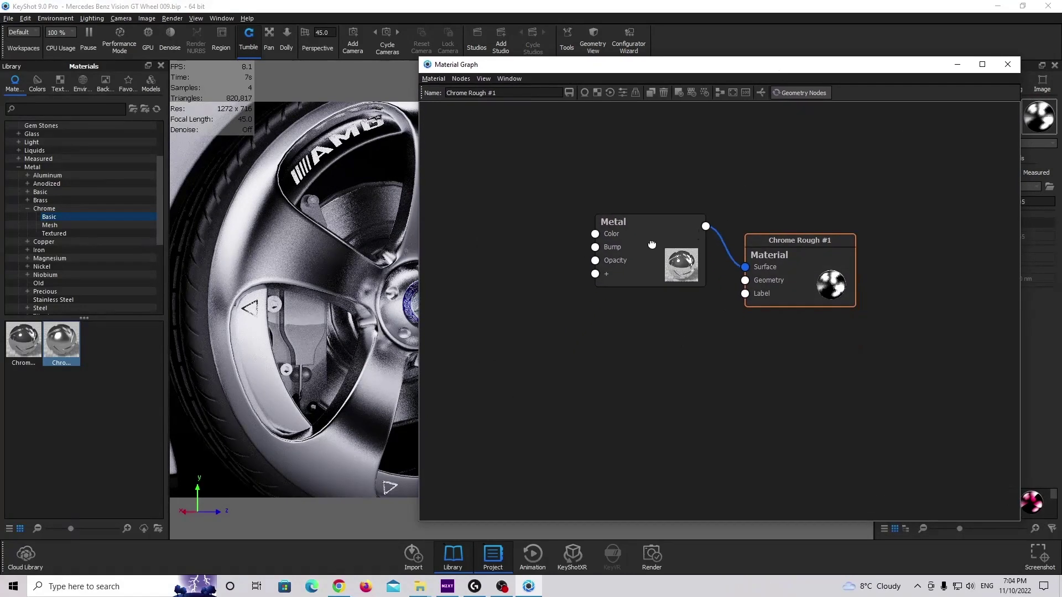
{"action": "left_click_drag", "start_coordinate": [807, 266], "coordinate": [813, 236]}
{"action": "left_click_drag", "start_coordinate": [652, 249], "coordinate": [662, 216]}
{"action": "left_click_drag", "start_coordinate": [818, 232], "coordinate": [823, 209]}
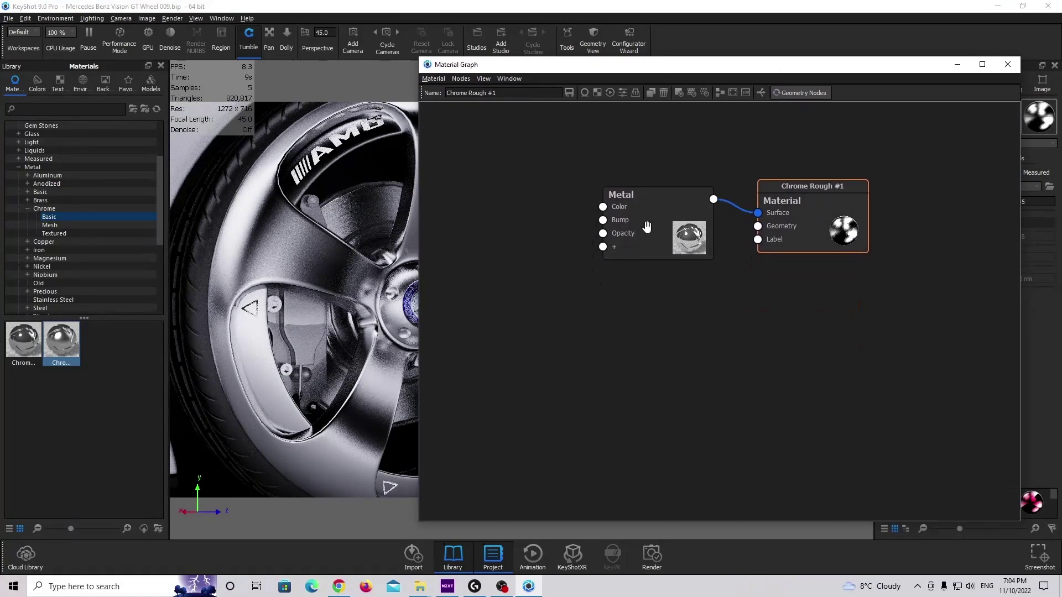
{"action": "left_click_drag", "start_coordinate": [664, 226], "coordinate": [667, 215]}
- Add Paint Gloss Black from the shiny paints as a node below Metal and connect it to the material as a label
{"action": "scroll", "coordinate": [133, 233], "scroll_direction": "down", "scroll_amount": 6}
{"action": "left_click", "coordinate": [48, 218]}
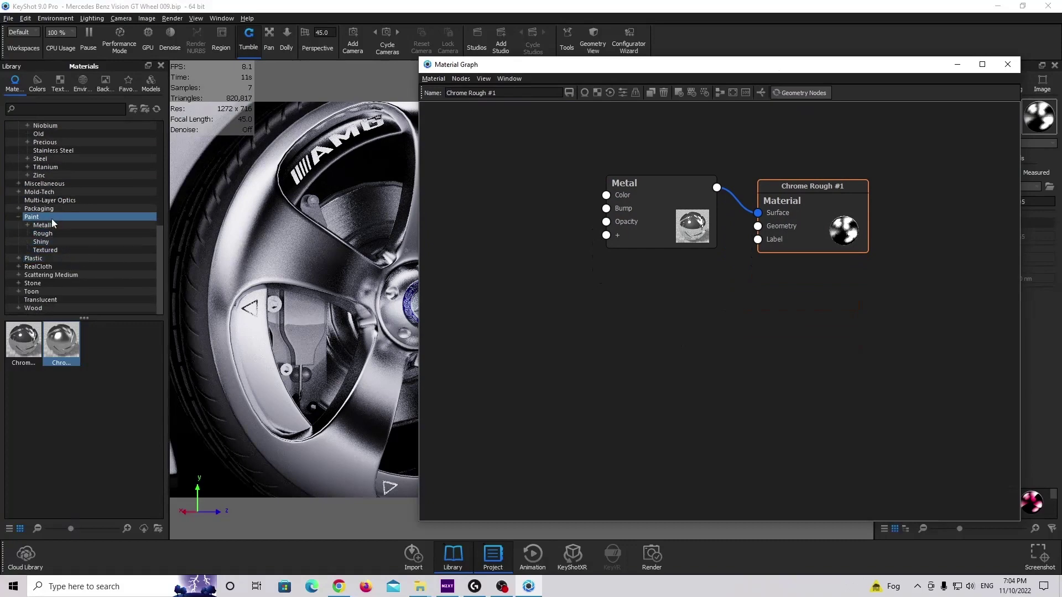
{"action": "left_click", "coordinate": [41, 241]}
{"action": "mouse_move", "coordinate": [24, 340]}
{"action": "left_mouse_down"}
{"action": "mouse_move", "coordinate": [26, 354]}
{"action": "mouse_move", "coordinate": [299, 382]}
{"action": "mouse_move", "coordinate": [696, 310]}
{"action": "left_mouse_up"}
{"action": "mouse_move", "coordinate": [793, 311]}
{"action": "left_mouse_down"}
{"action": "mouse_move", "coordinate": [721, 329]}
{"action": "mouse_move", "coordinate": [642, 324]}
{"action": "left_mouse_up"}
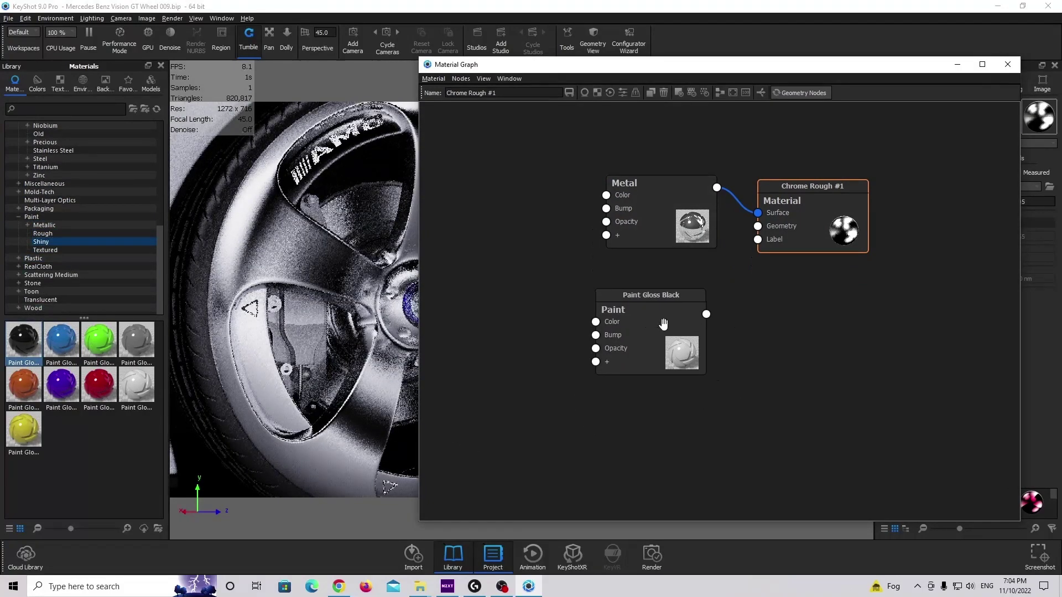
{"action": "mouse_move", "coordinate": [706, 314]}
{"action": "left_mouse_down"}
{"action": "mouse_move", "coordinate": [748, 277]}
{"action": "mouse_move", "coordinate": [712, 280]}
{"action": "mouse_move", "coordinate": [725, 262]}
{"action": "mouse_move", "coordinate": [757, 252]}
{"action": "left_mouse_up"}
{"action": "left_click_drag", "start_coordinate": [680, 321], "coordinate": [689, 320]}
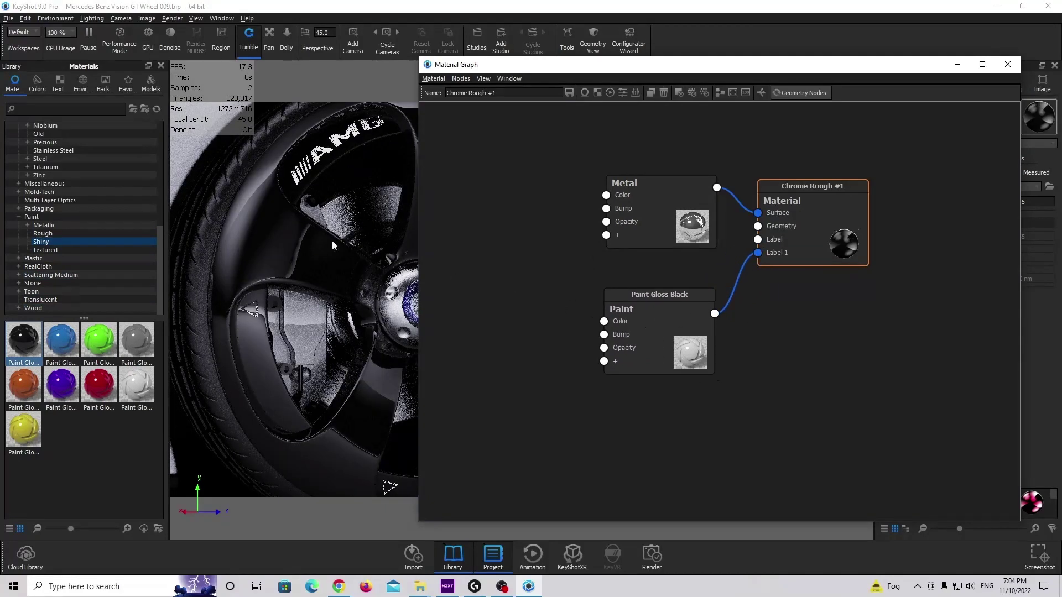
- Set the Paint Gloss Black node's color to #000000 and its roughness to 0.035
{"action": "left_click", "coordinate": [669, 323]}
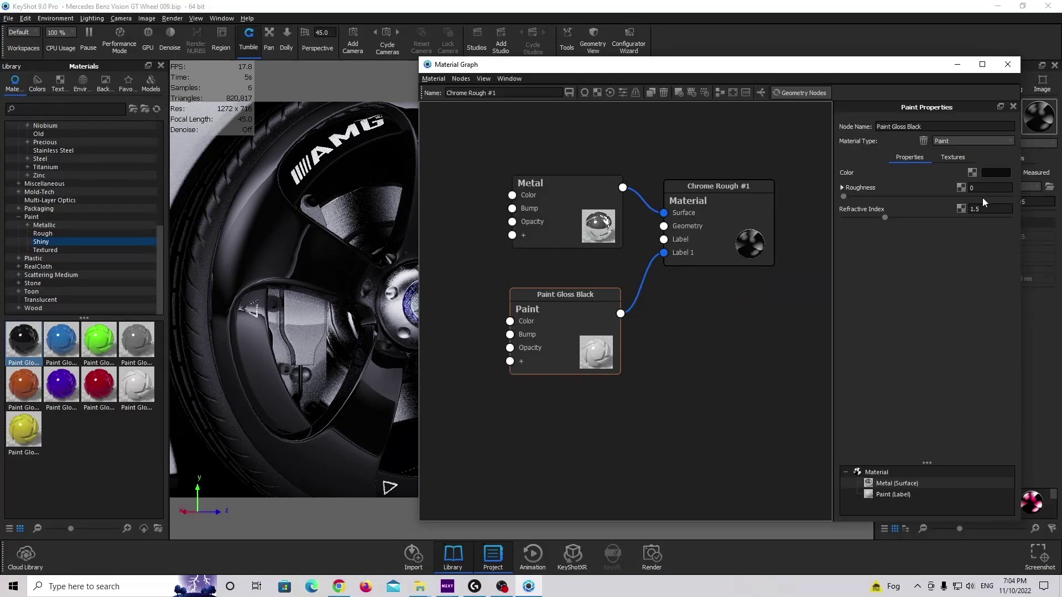
{"action": "left_click", "coordinate": [995, 172]}
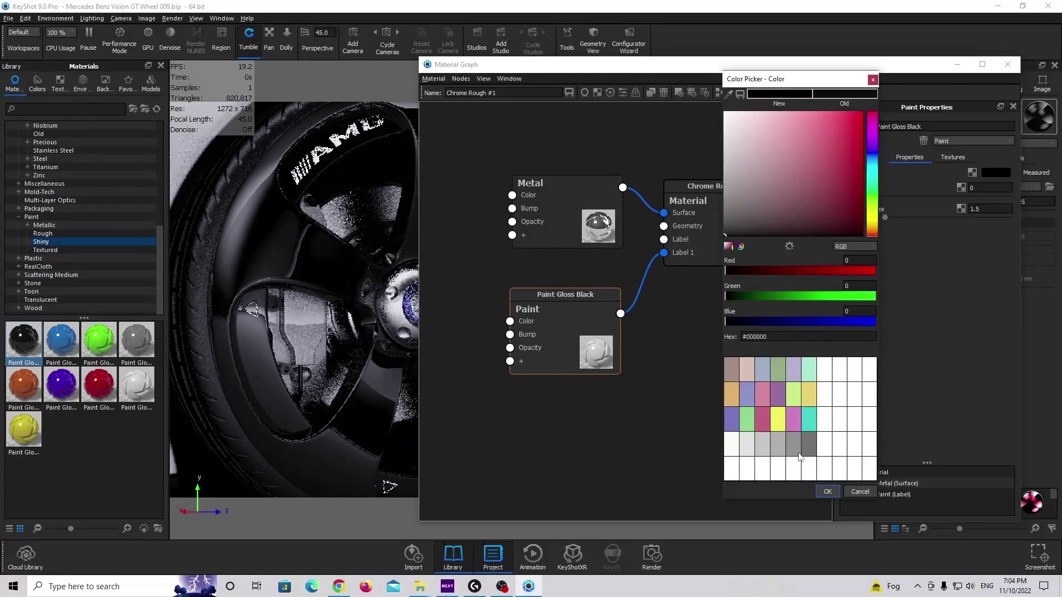
{"action": "left_click", "coordinate": [824, 491]}
{"action": "type", "text": ".025"}
{"action": "key", "text": "Return"}
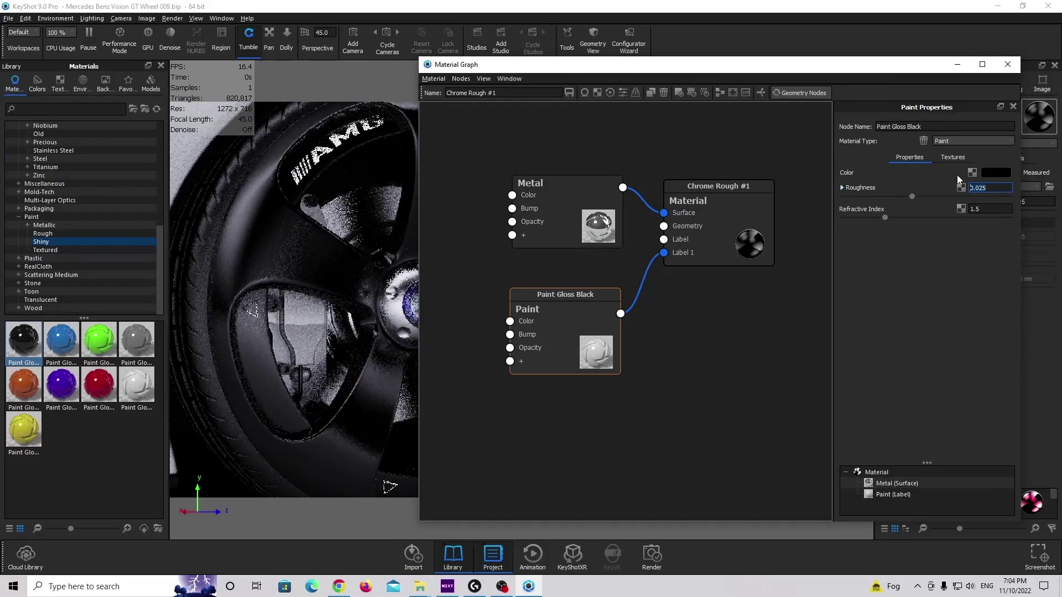
{"action": "key", "text": "BackSpace"}
{"action": "key", "text": "BackSpace"}
{"action": "type", "text": "35"}
{"action": "key", "text": "Return"}
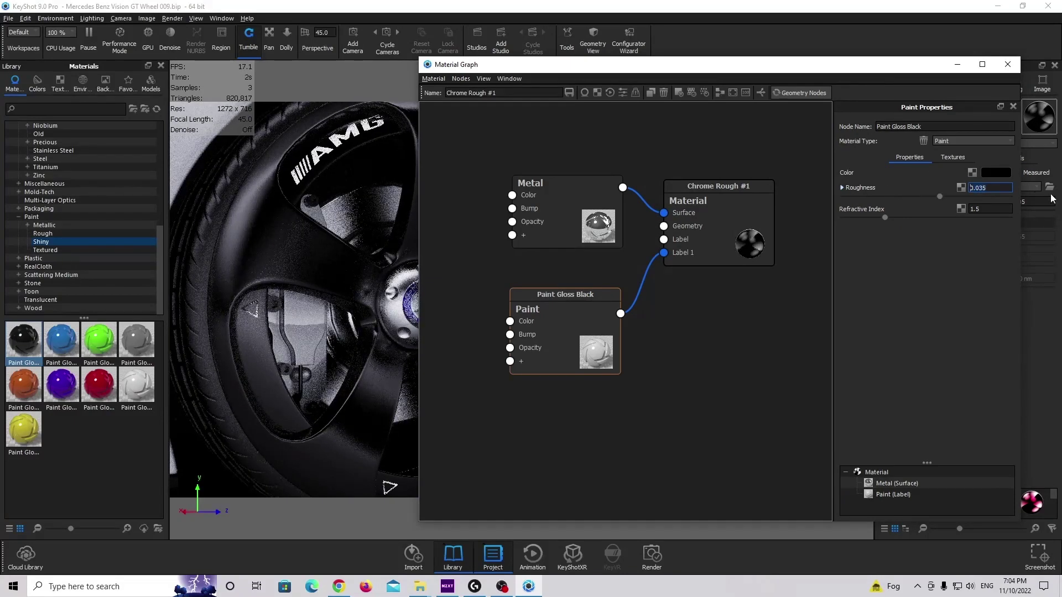
- Add a Curvature texture node and connect it to the Opacity input of the Paint Gloss Black node
{"action": "left_click_drag", "start_coordinate": [538, 66], "coordinate": [678, 85]}
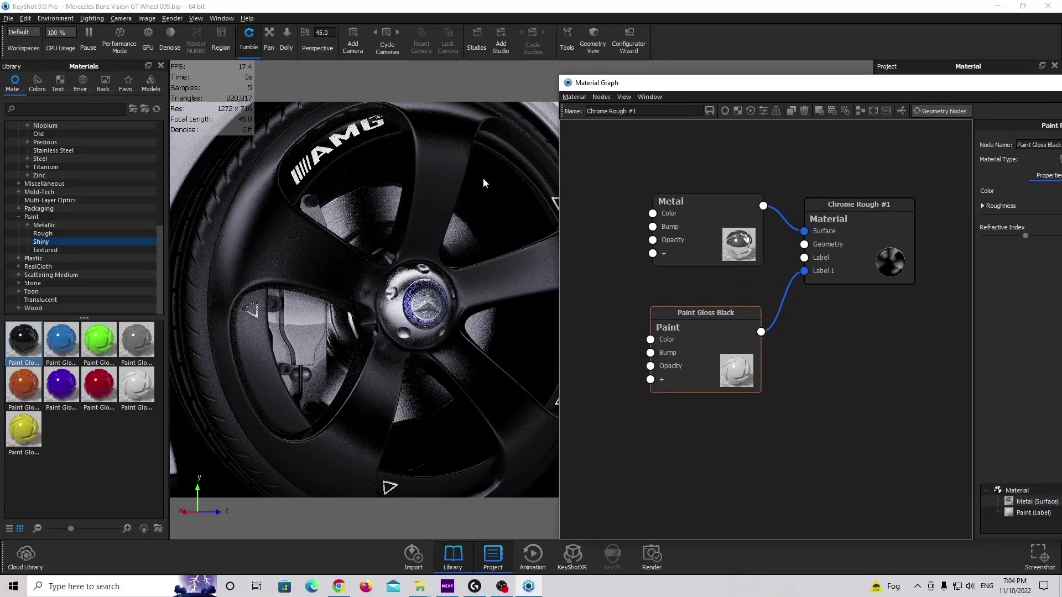
{"action": "left_click_drag", "start_coordinate": [752, 84], "coordinate": [547, 74]}
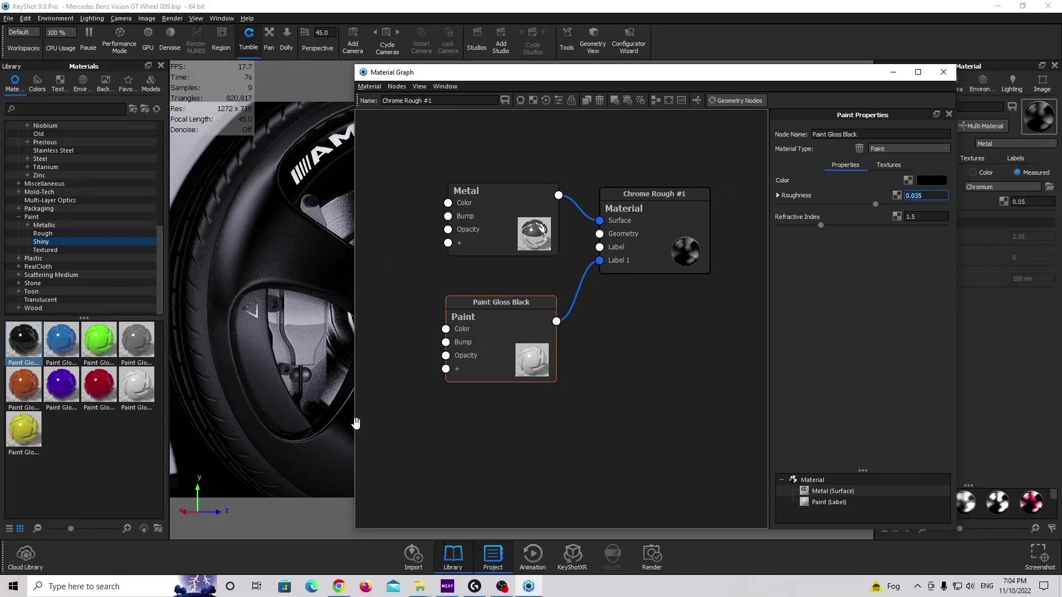
{"action": "scroll", "coordinate": [527, 385], "scroll_direction": "down", "scroll_amount": 2}
{"action": "left_click_drag", "start_coordinate": [622, 80], "coordinate": [744, 76]}
{"action": "right_click", "coordinate": [559, 391]}
{"action": "mouse_move", "coordinate": [604, 492]}
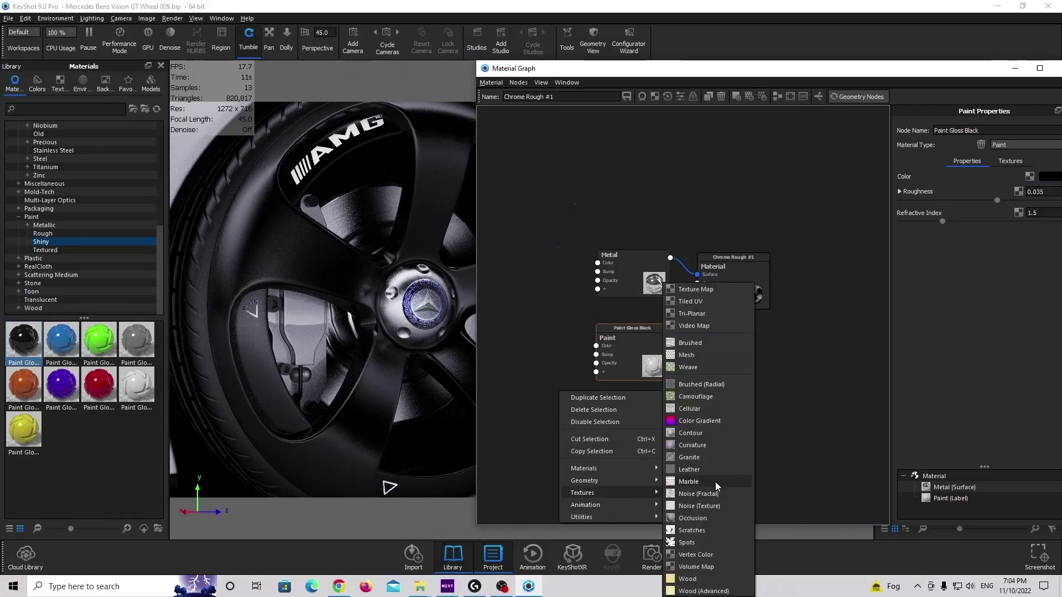
{"action": "left_click", "coordinate": [704, 444]}
{"action": "mouse_move", "coordinate": [629, 396]}
{"action": "left_mouse_down"}
{"action": "mouse_move", "coordinate": [532, 362]}
{"action": "mouse_move", "coordinate": [604, 377]}
{"action": "mouse_move", "coordinate": [597, 368]}
{"action": "left_mouse_up"}
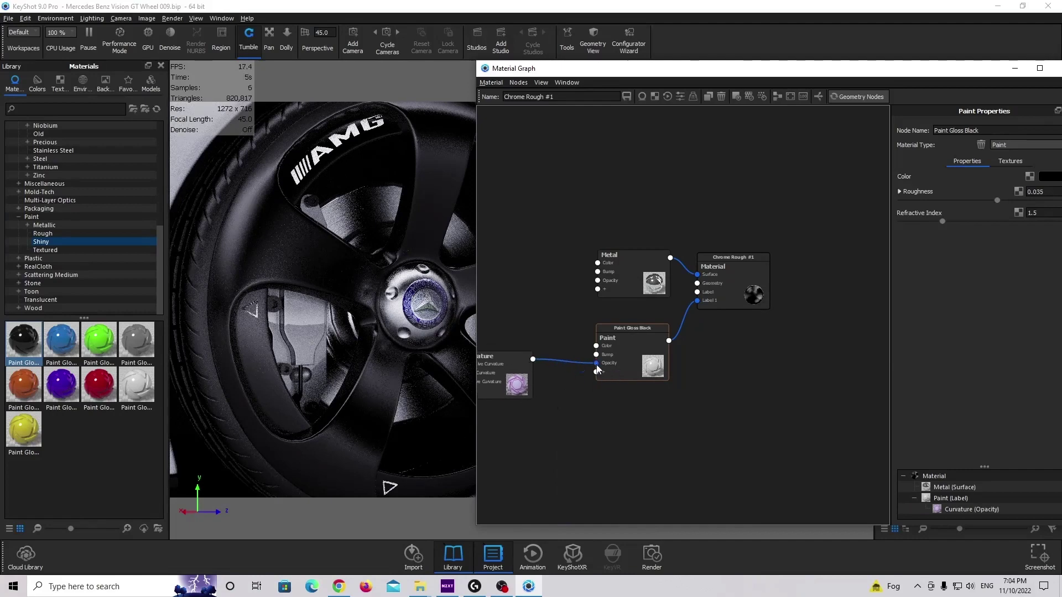
- Select the Curvature node and preview its colors alone on the wheel rim
{"action": "left_click_drag", "start_coordinate": [496, 367], "coordinate": [520, 362]}
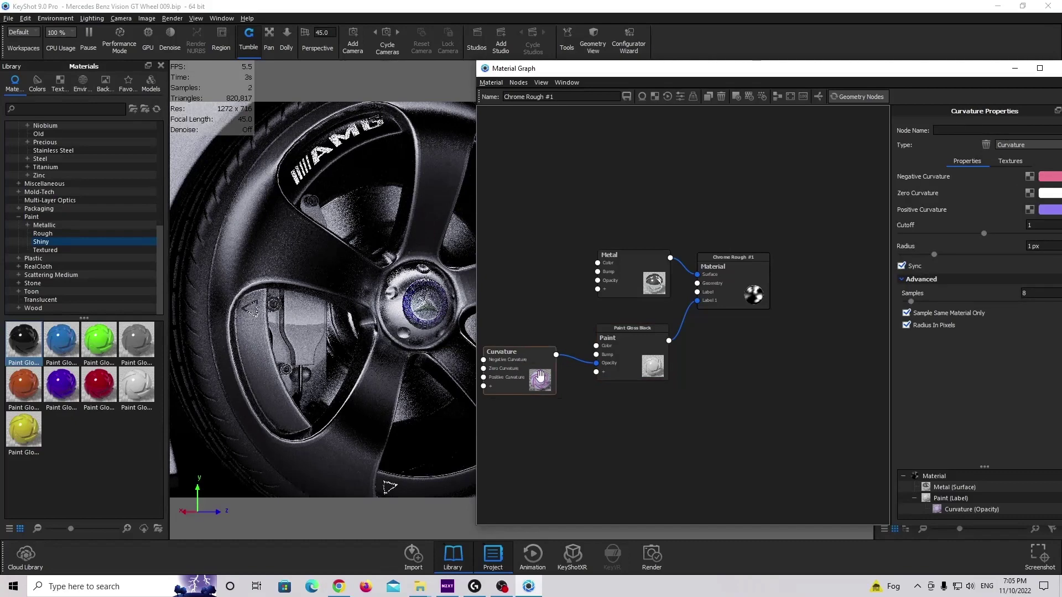
{"action": "key", "text": "c"}
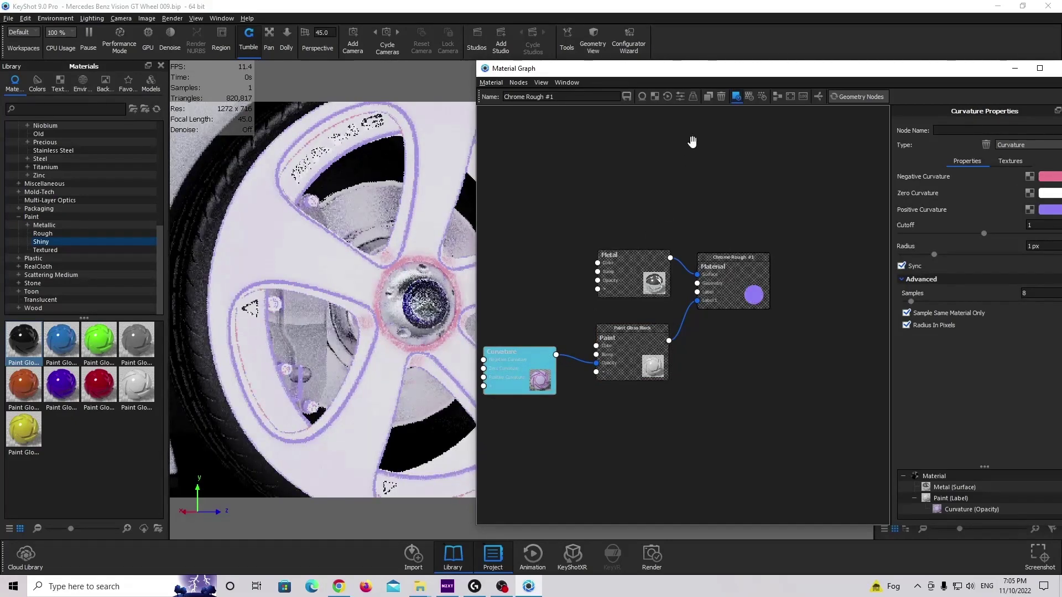
{"action": "left_click_drag", "start_coordinate": [686, 68], "coordinate": [639, 67]}
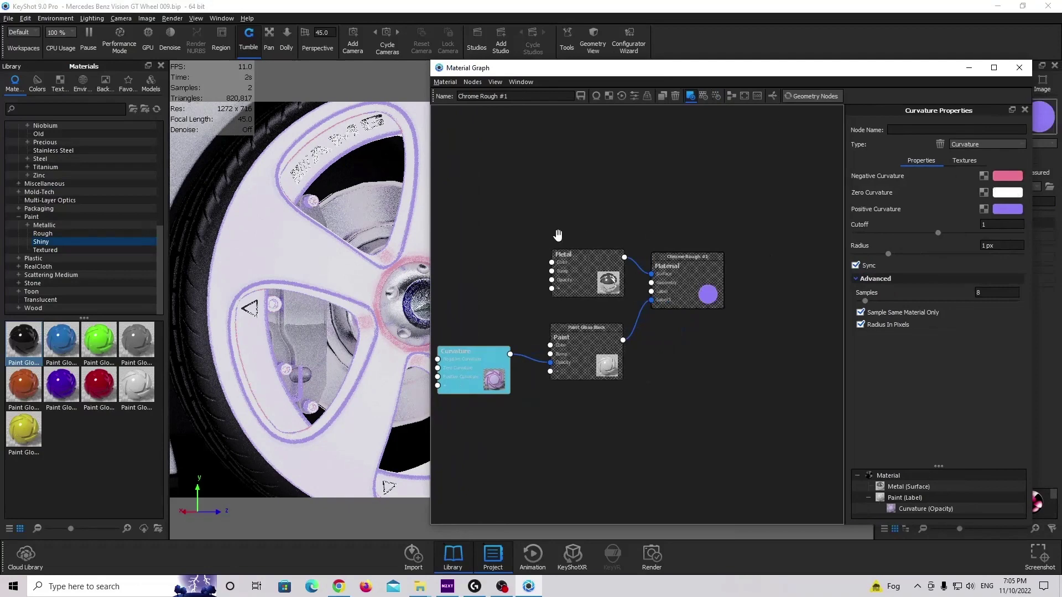
- Set the Curvature node's negative curvature to white (#FFFFFF) and its positive curvature to black (#000000)
{"action": "left_click", "coordinate": [1006, 176]}
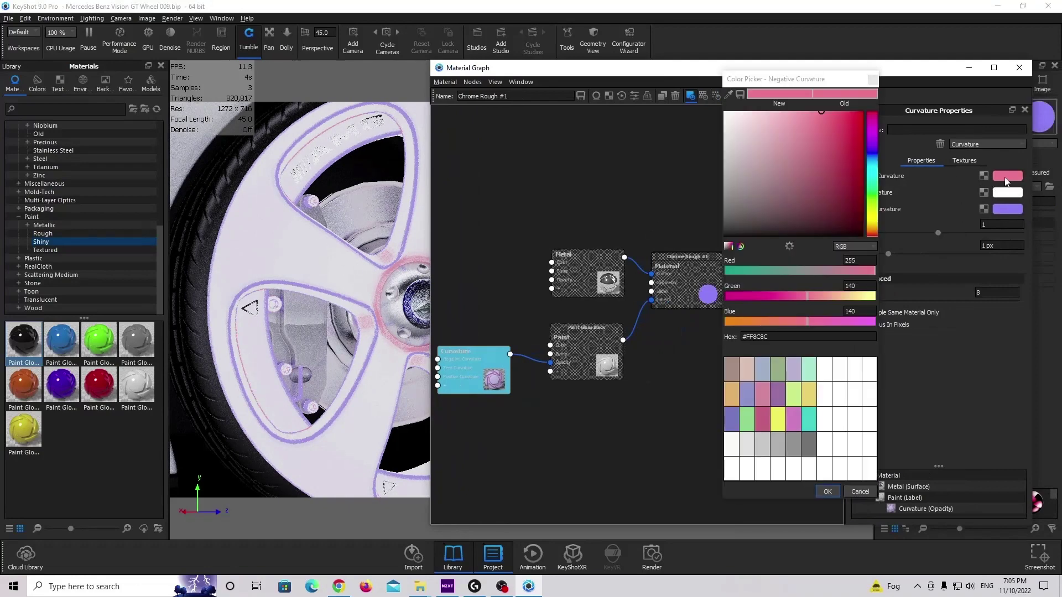
{"action": "left_click_drag", "start_coordinate": [795, 176], "coordinate": [724, 113]}
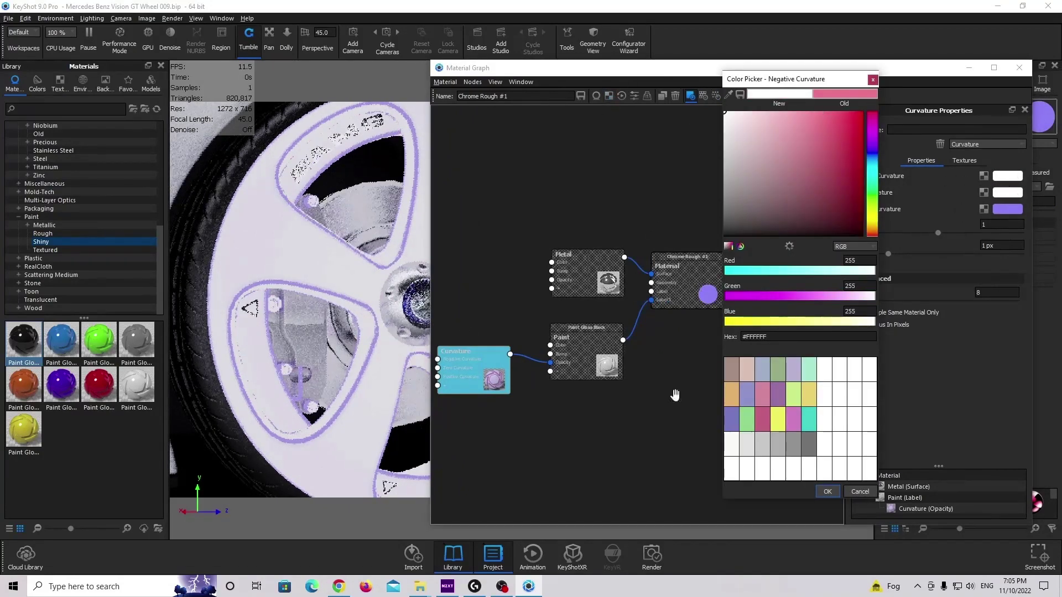
{"action": "left_click", "coordinate": [827, 491]}
{"action": "left_click", "coordinate": [1007, 209]}
{"action": "left_click_drag", "start_coordinate": [791, 221], "coordinate": [563, 508]}
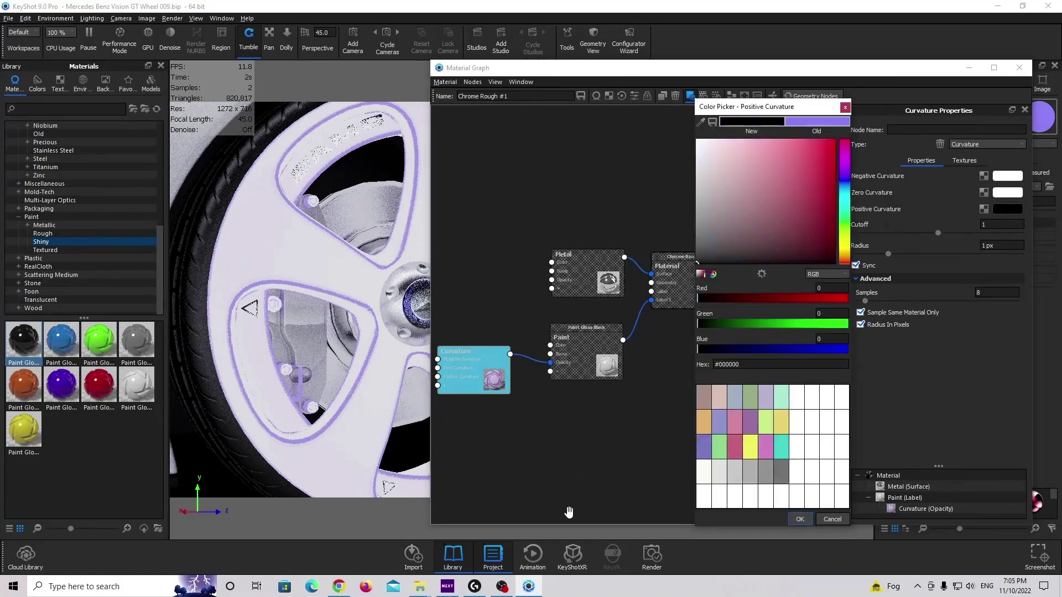
{"action": "left_click", "coordinate": [798, 517]}
{"action": "left_click_drag", "start_coordinate": [528, 67], "coordinate": [578, 67]}
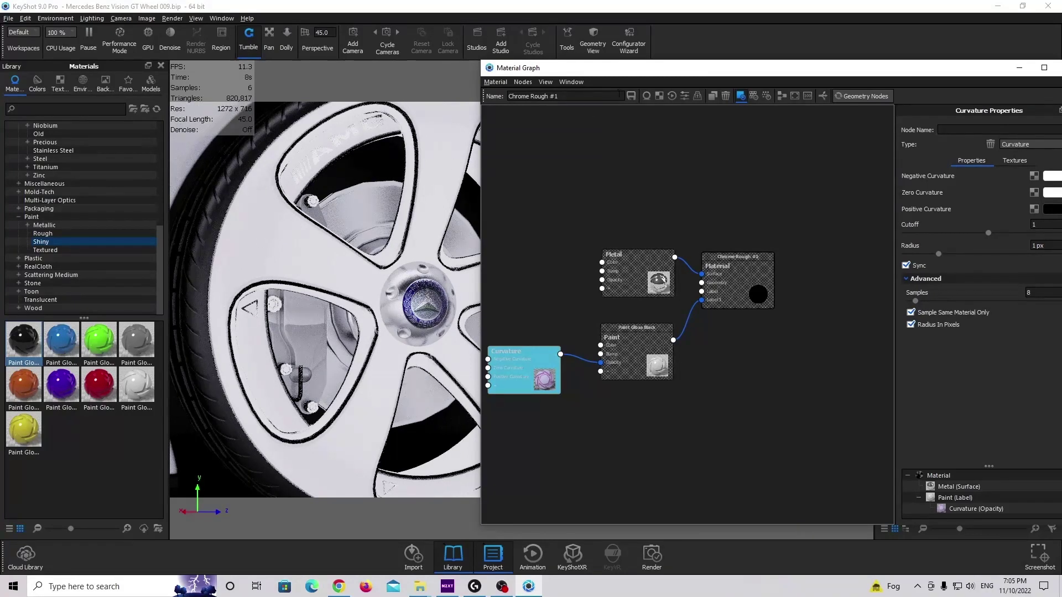
{"action": "left_click_drag", "start_coordinate": [630, 72], "coordinate": [579, 73]}
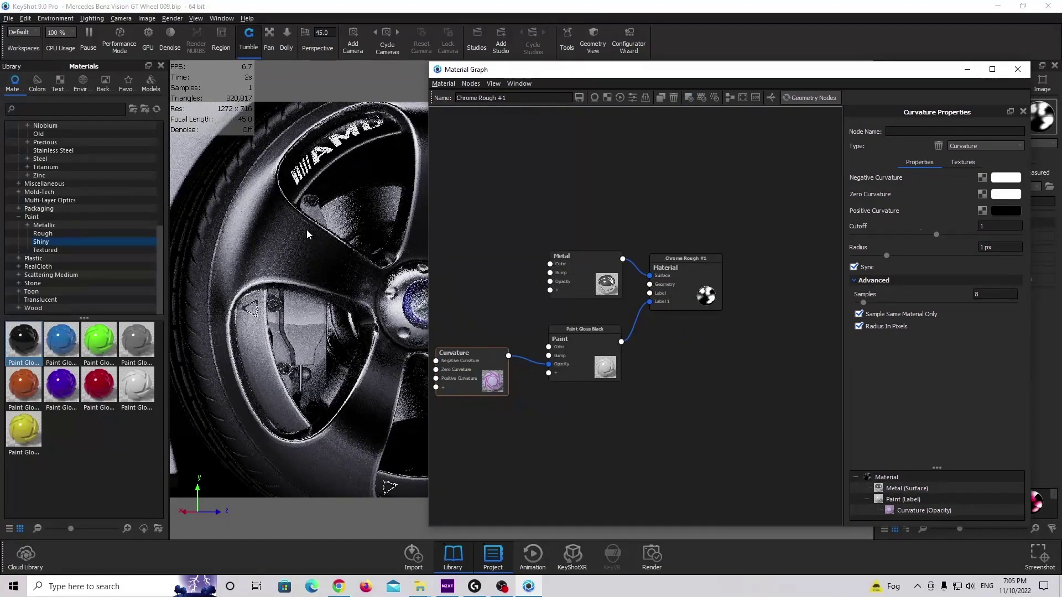
{"action": "left_click_drag", "start_coordinate": [556, 74], "coordinate": [577, 68]}
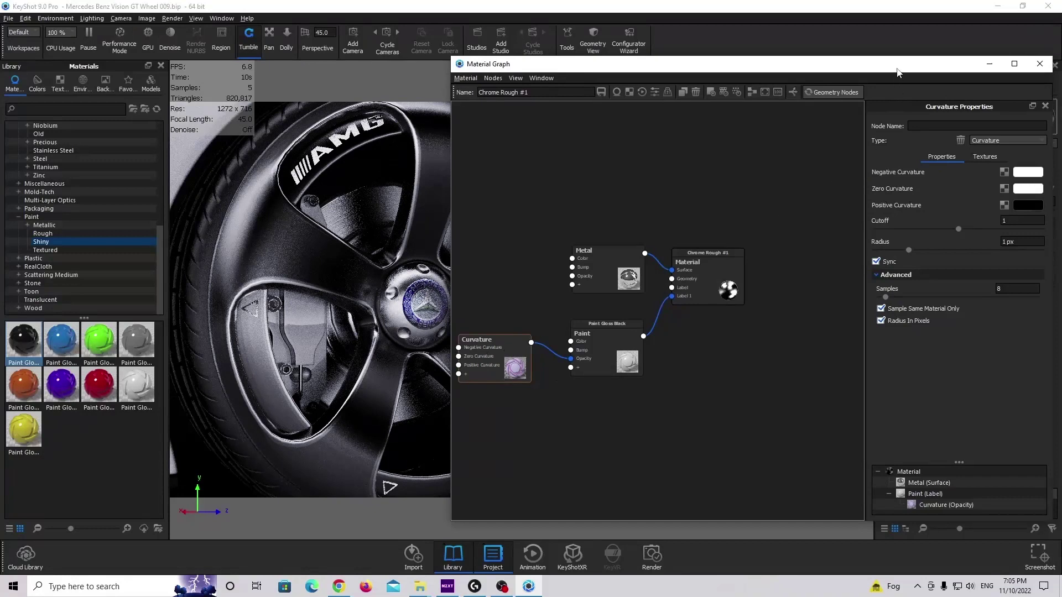
- Set the Curvature node's cutoff to 1.5
{"action": "left_click_drag", "start_coordinate": [896, 65], "coordinate": [832, 62]}
{"action": "left_click", "coordinate": [951, 217]}
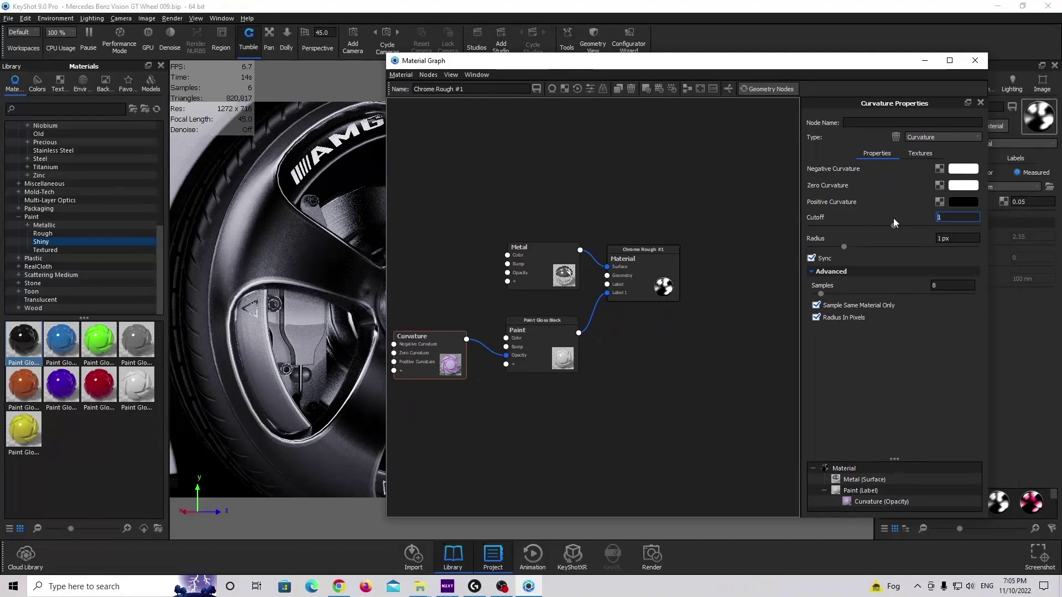
{"action": "type", "text": ".5"}
{"action": "key", "text": "Return"}
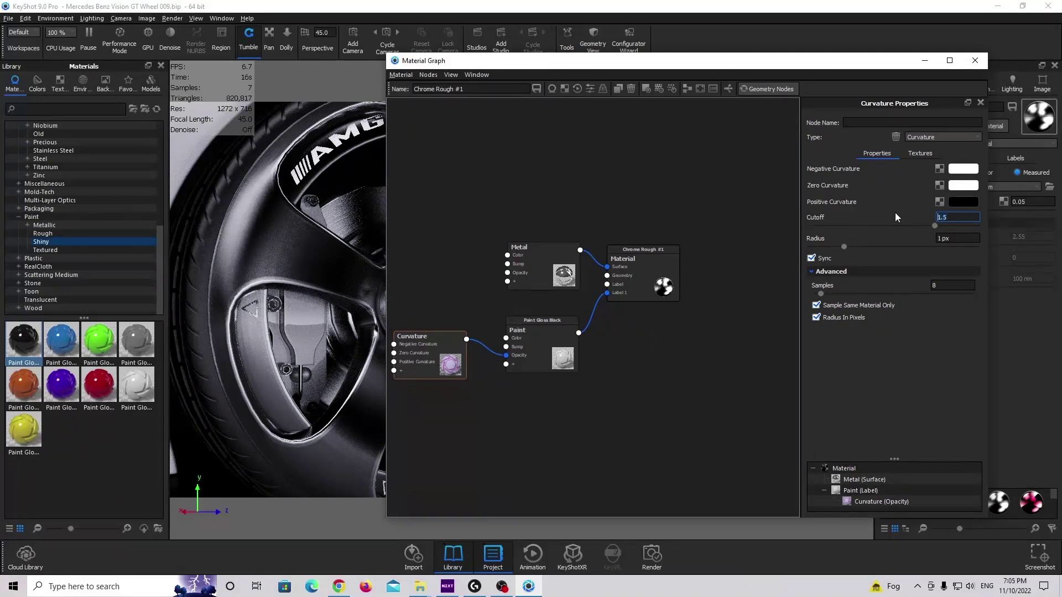
- Preview the Curvature node's colors alone, comparing cutoffs of 1 and 10 before settling on 1.5
{"action": "left_click", "coordinate": [449, 358]}
{"action": "key", "text": "c"}
{"action": "left_click_drag", "start_coordinate": [957, 218], "coordinate": [821, 217]}
{"action": "type", "text": "1"}
{"action": "key", "text": "Return"}
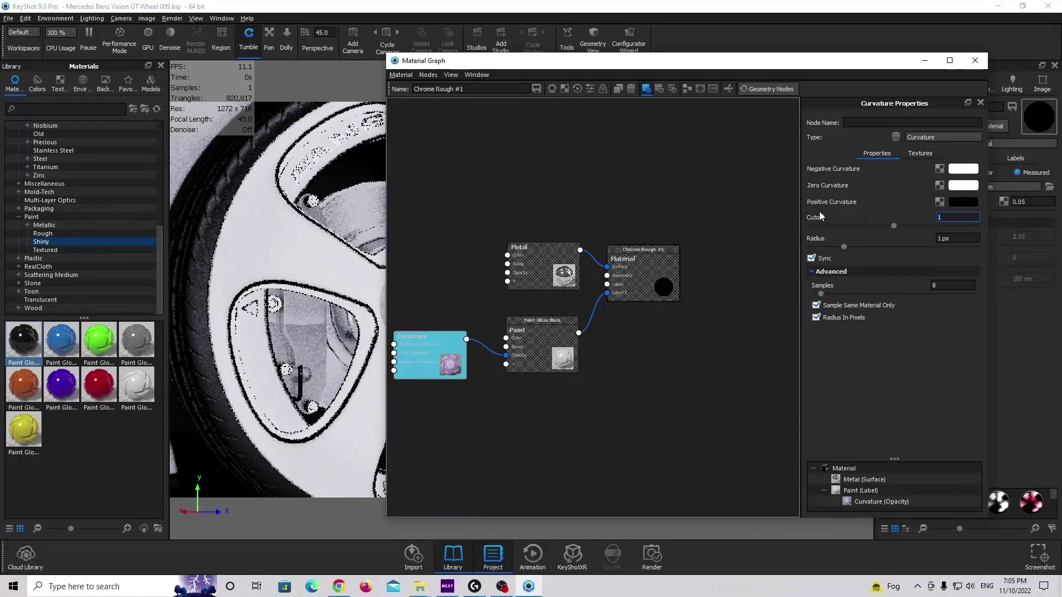
{"action": "type", "text": "0"}
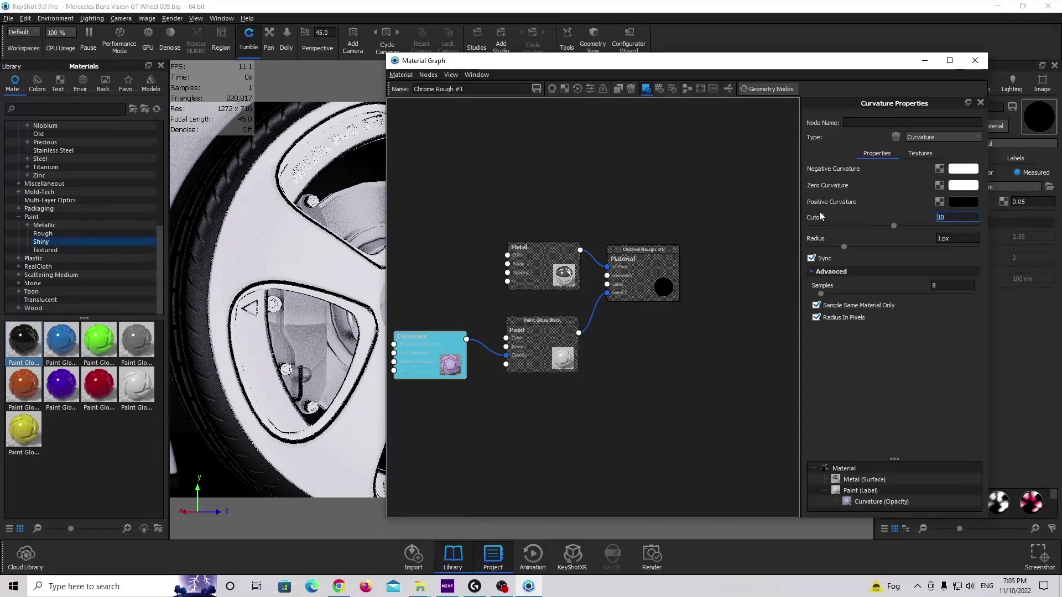
{"action": "key", "text": "Return"}
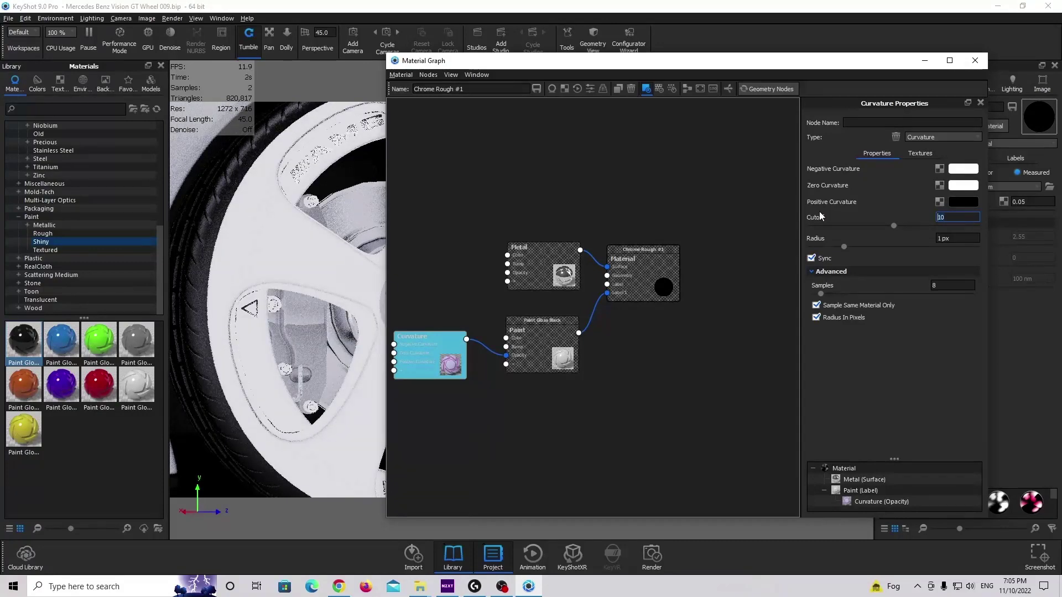
{"action": "key", "text": "BackSpace"}
{"action": "type", "text": ".5"}
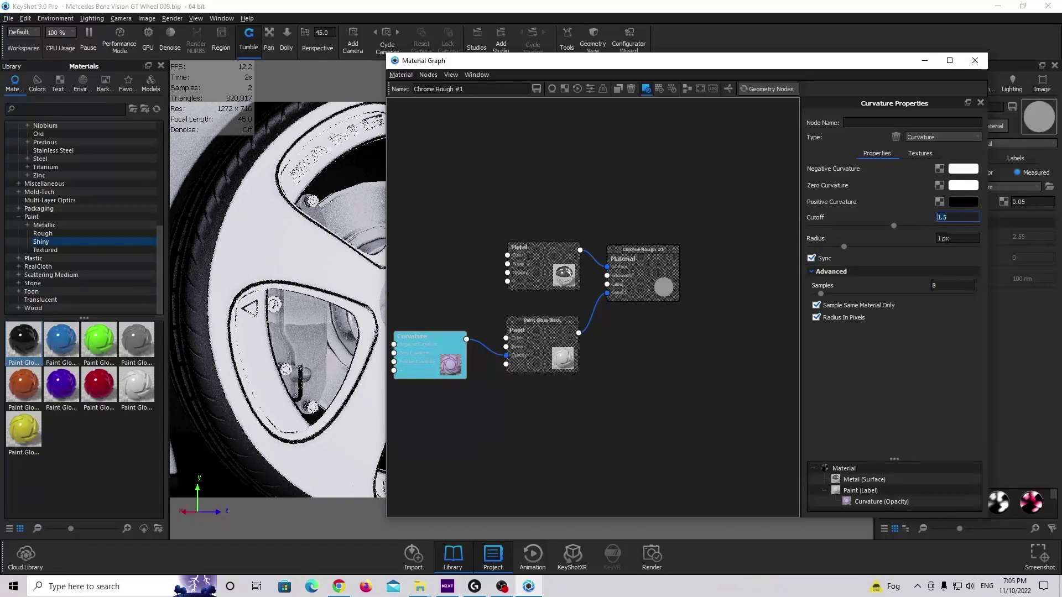
- Turn off measuring the Curvature radius in pixels and set the radius to 0.25 in, trying 0.1 in for comparison
{"action": "left_click", "coordinate": [828, 317]}
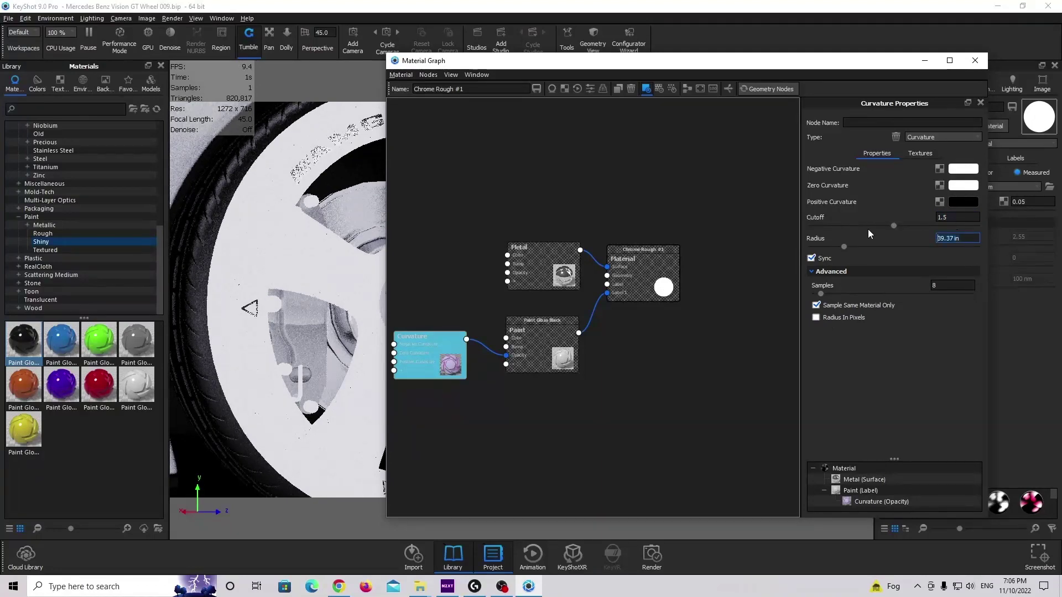
{"action": "type", "text": "0.25"}
{"action": "key", "text": "Return"}
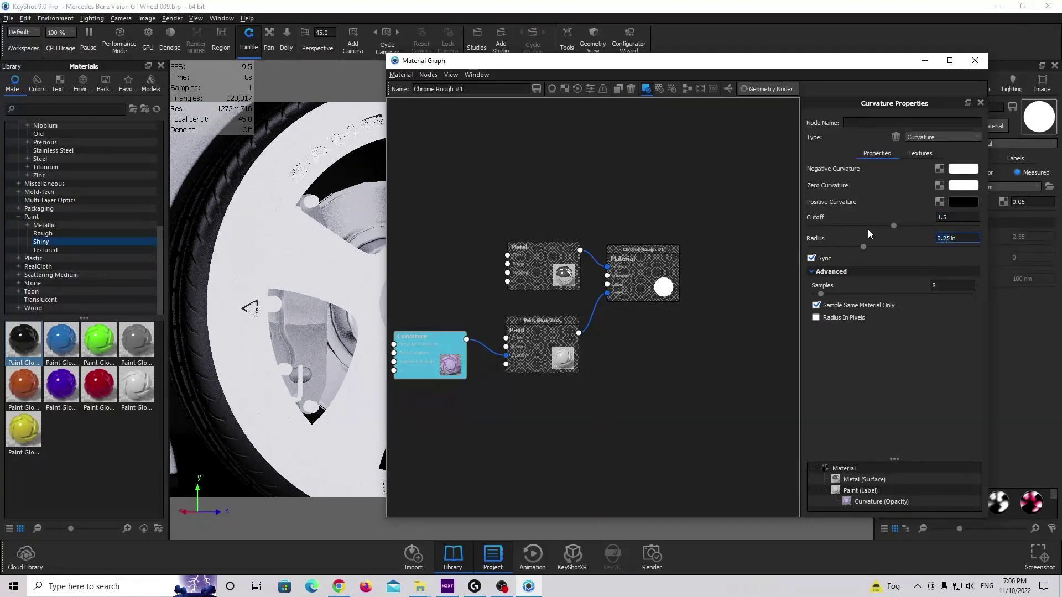
{"action": "triple_click", "coordinate": [948, 239]}
{"action": "type", "text": "0.1"}
{"action": "key", "text": "Return"}
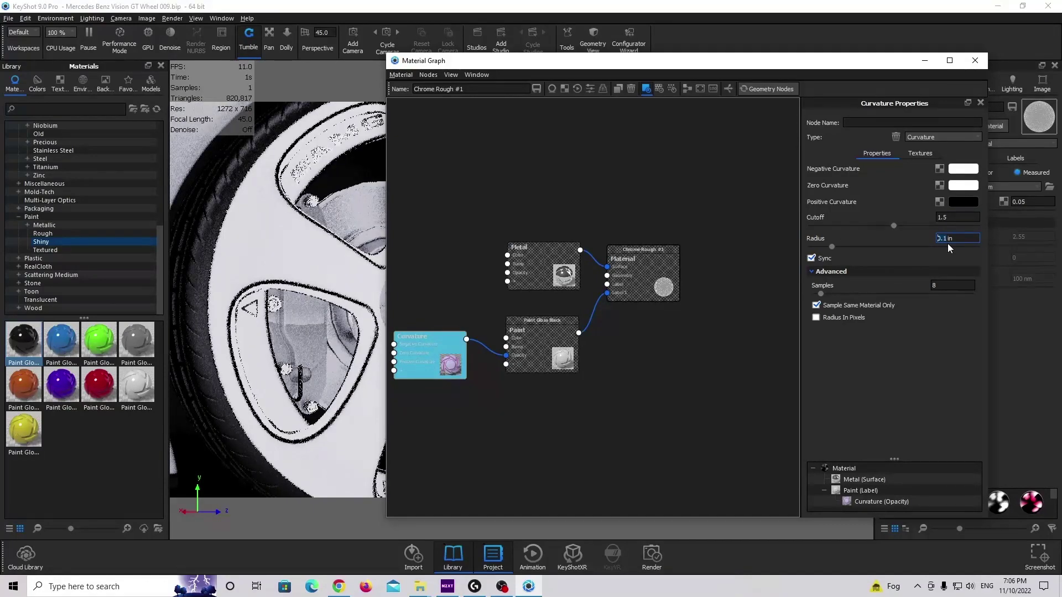
{"action": "type", "text": "0.25"}
{"action": "key", "text": "Return"}
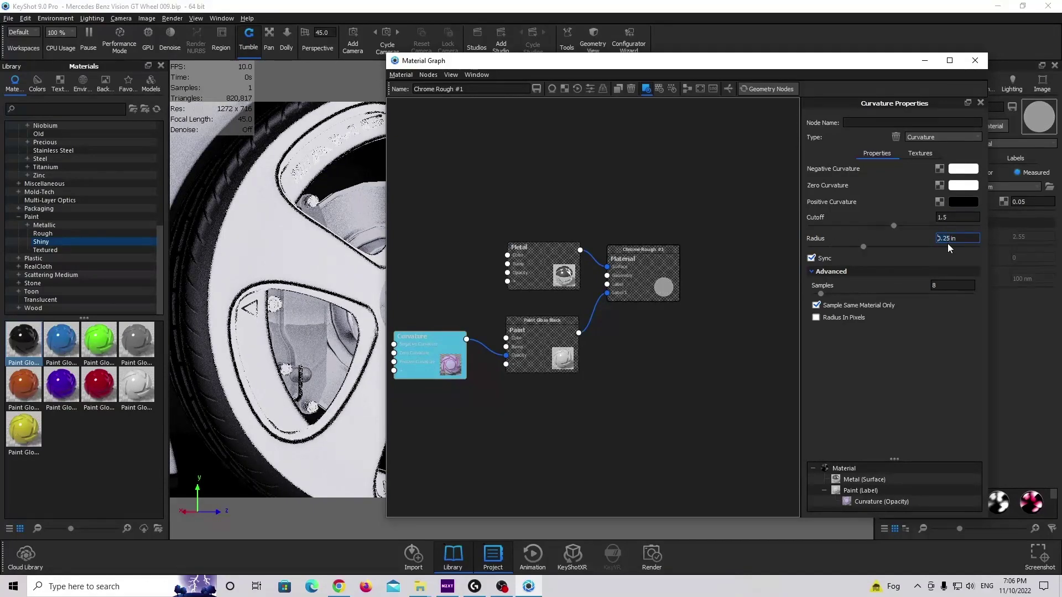
- Set the Curvature node's samples to 12
{"action": "left_click_drag", "start_coordinate": [966, 286], "coordinate": [871, 290]}
{"action": "type", "text": "12"}
{"action": "key", "text": "Return"}
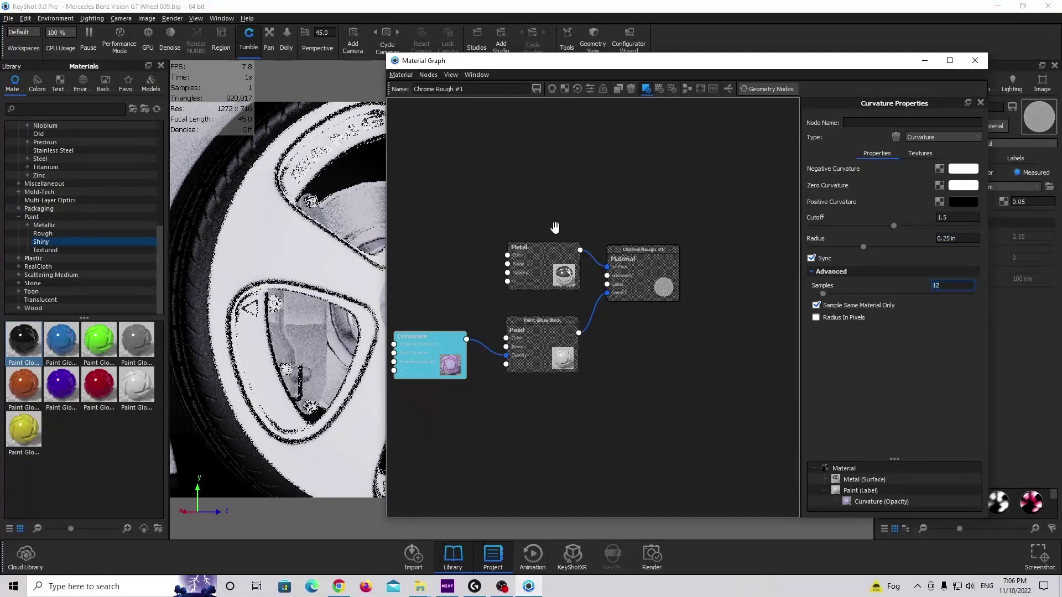
- Turn off the Curvature node's color preview and close the Material Graph
{"action": "left_click", "coordinate": [442, 347]}
{"action": "key", "text": "c"}
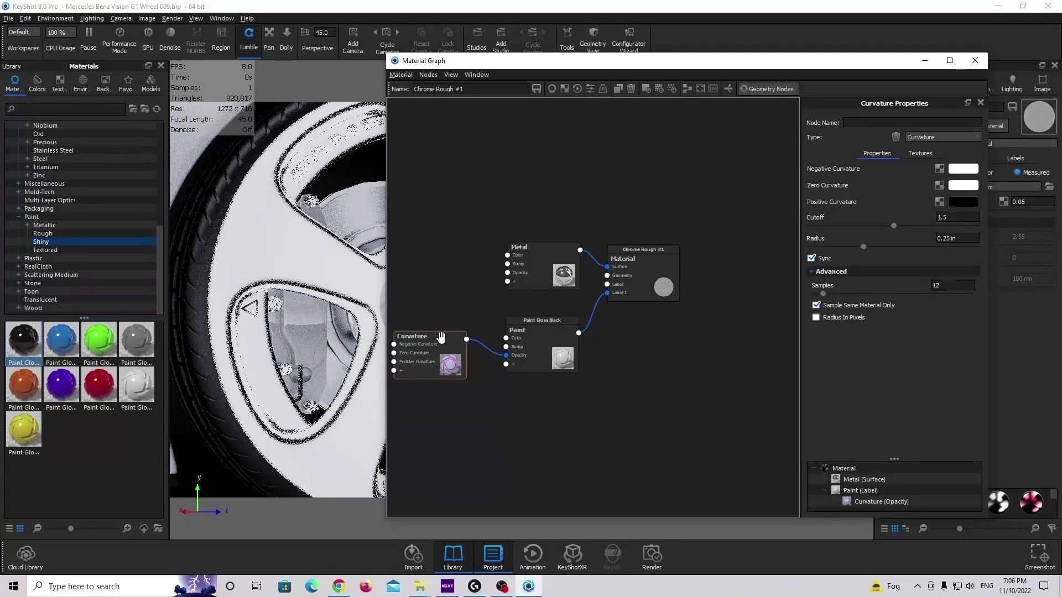
{"action": "left_click_drag", "start_coordinate": [800, 65], "coordinate": [630, 87]}
{"action": "left_click", "coordinate": [803, 82]}
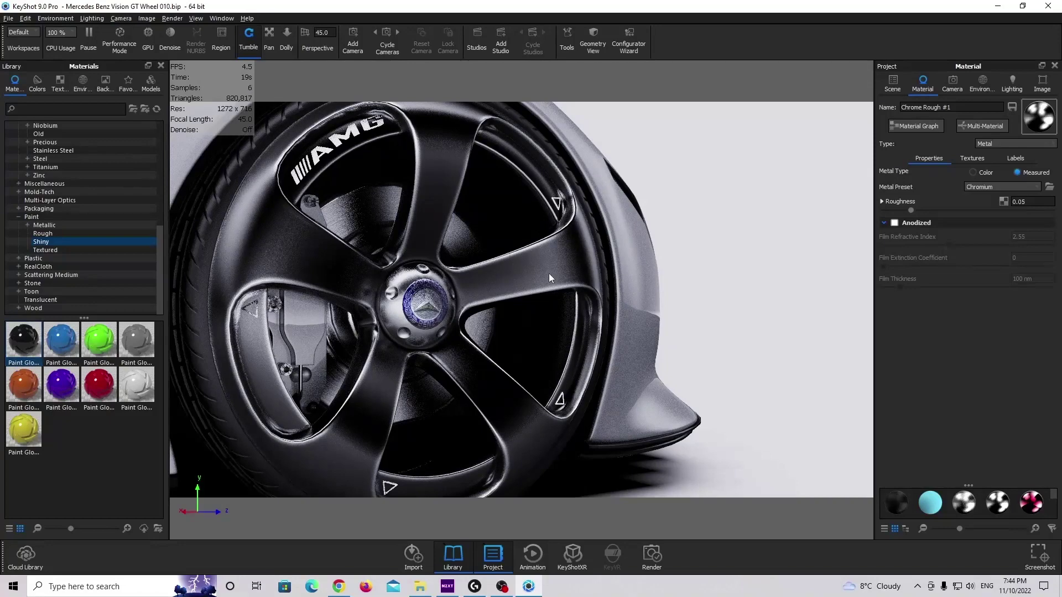
- Reopen the rim's Material Graph and bring in the image Texture 003.png as a Texture Map node below the Curvature node
{"action": "left_click", "coordinate": [922, 127]}
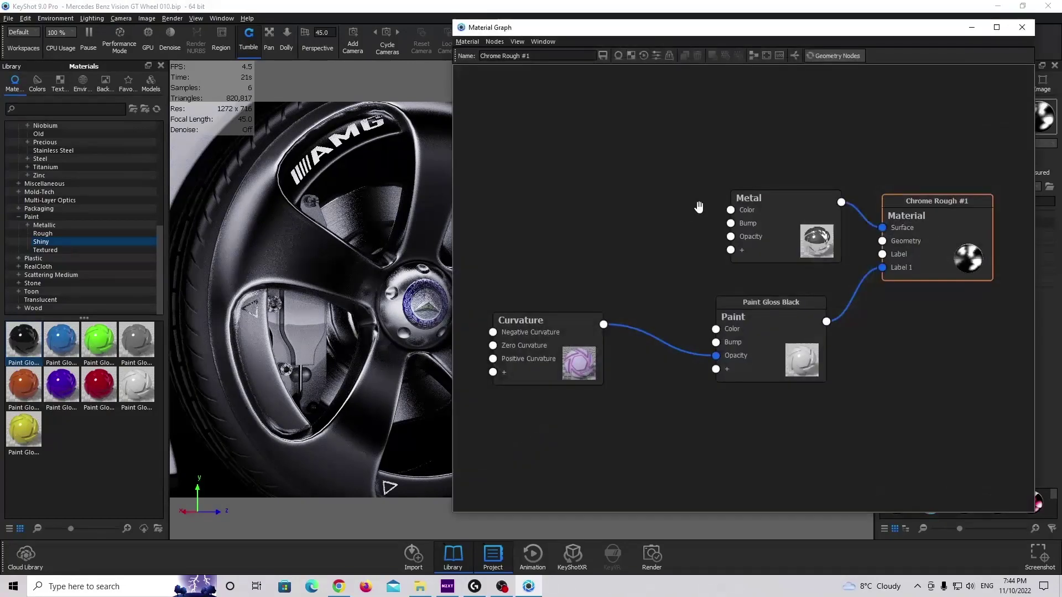
{"action": "key", "text": "alt+Tab"}
{"action": "left_click_drag", "start_coordinate": [439, 276], "coordinate": [589, 453]}
{"action": "scroll", "coordinate": [605, 398], "scroll_direction": "down", "scroll_amount": 2}
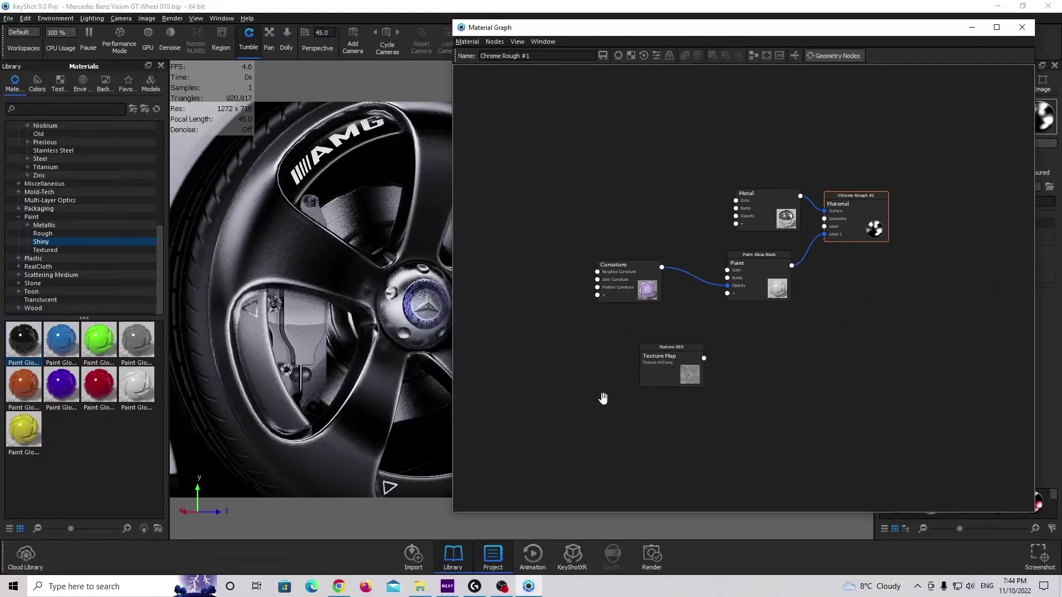
{"action": "scroll", "coordinate": [636, 390], "scroll_direction": "up", "scroll_amount": 1}
{"action": "mouse_move", "coordinate": [651, 387]}
{"action": "left_mouse_down"}
{"action": "mouse_move", "coordinate": [600, 348]}
{"action": "mouse_move", "coordinate": [590, 361]}
{"action": "left_mouse_up"}
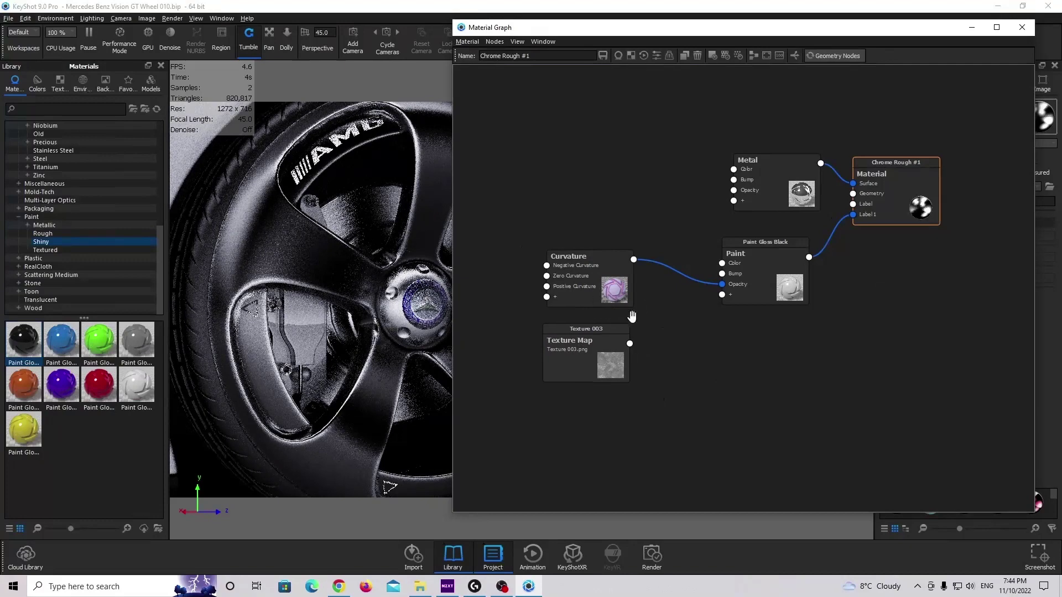
- Insert a Color Composite node between Curvature and the Paint opacity, connect the Texture 003 map to its Source Alpha, and align the nodes
{"action": "right_click", "coordinate": [658, 266]}
{"action": "mouse_move", "coordinate": [697, 303]}
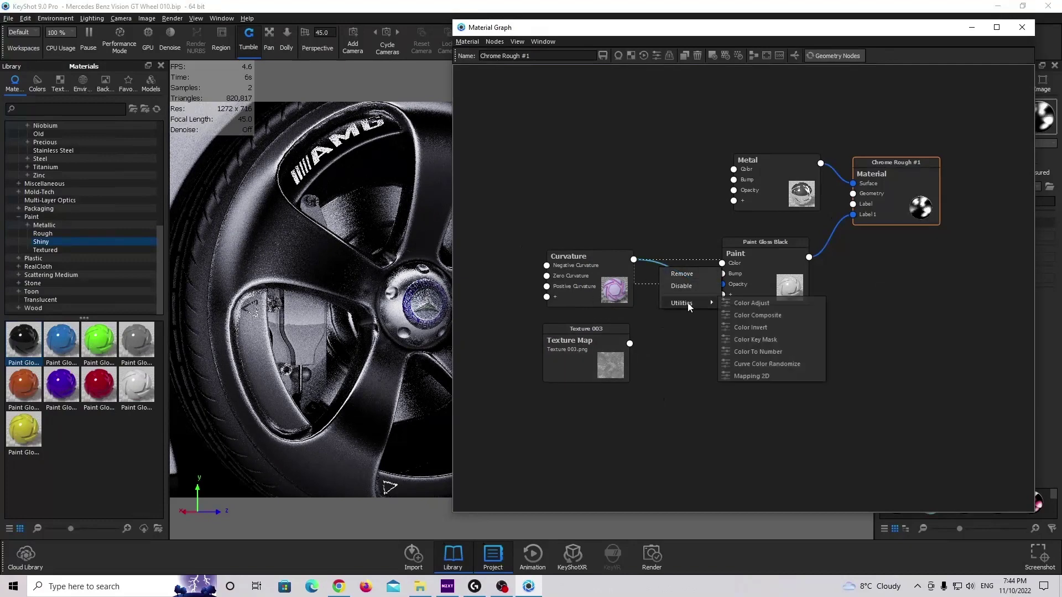
{"action": "left_click", "coordinate": [765, 314]}
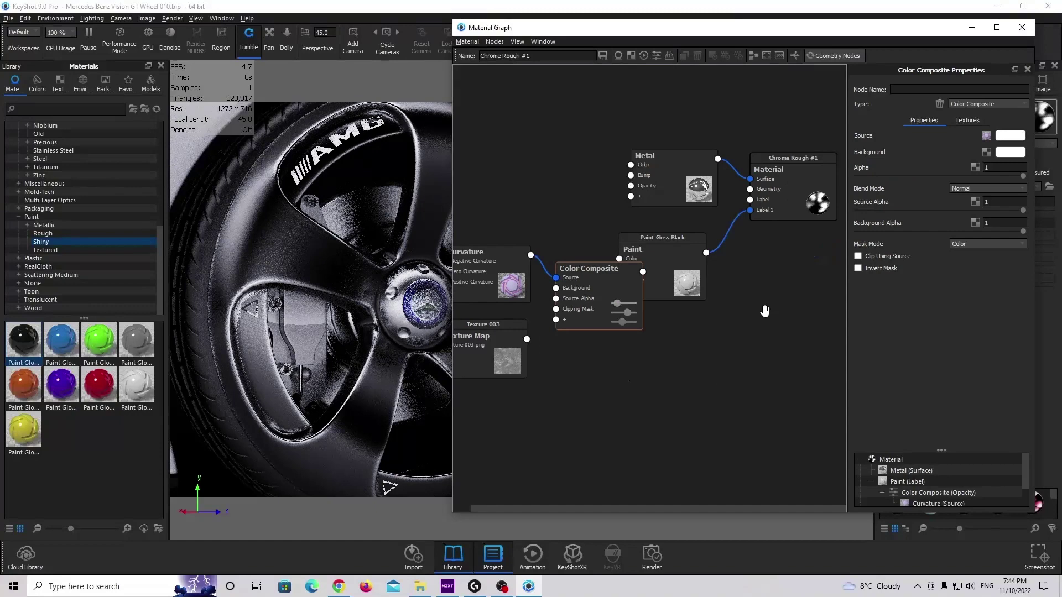
{"action": "left_click_drag", "start_coordinate": [527, 339], "coordinate": [555, 299]}
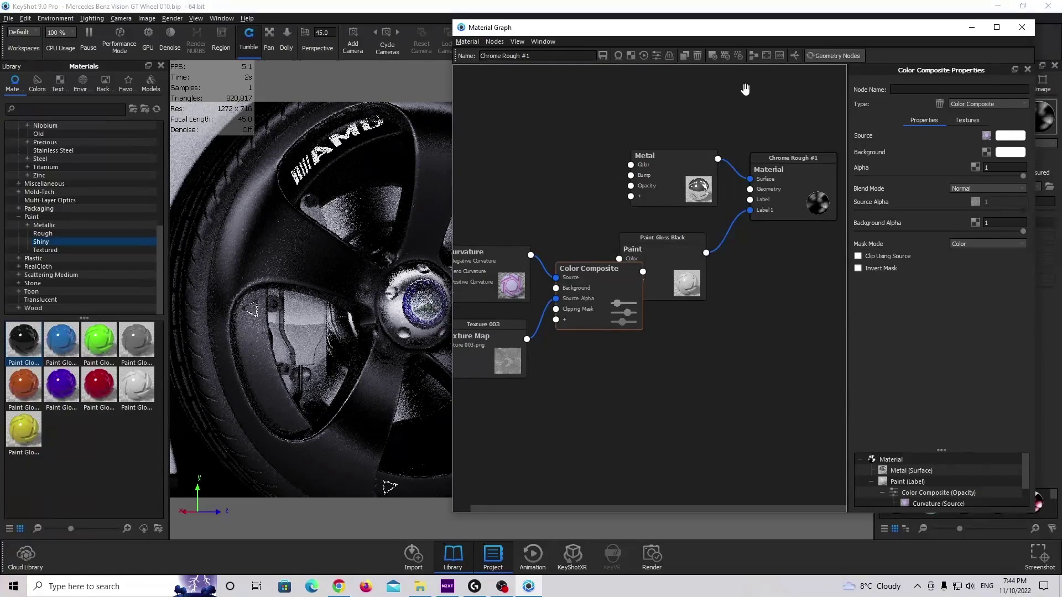
{"action": "left_click", "coordinate": [753, 55]}
- Preview the Texture 003 map alone on the rim and, with DPI sizing disabled, set its width and height to 15 in
{"action": "left_click", "coordinate": [473, 333]}
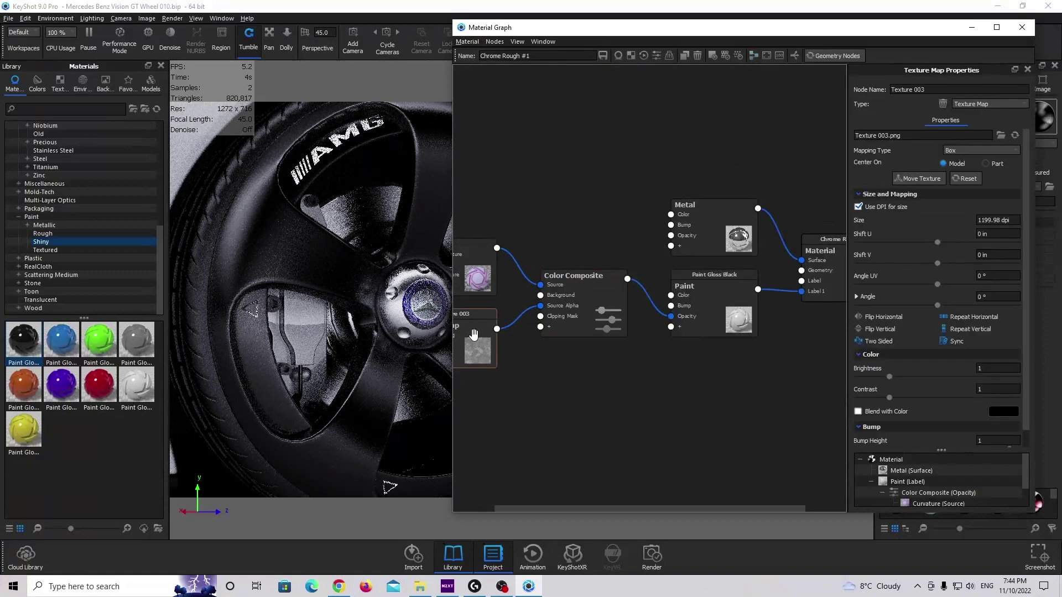
{"action": "key", "text": "c"}
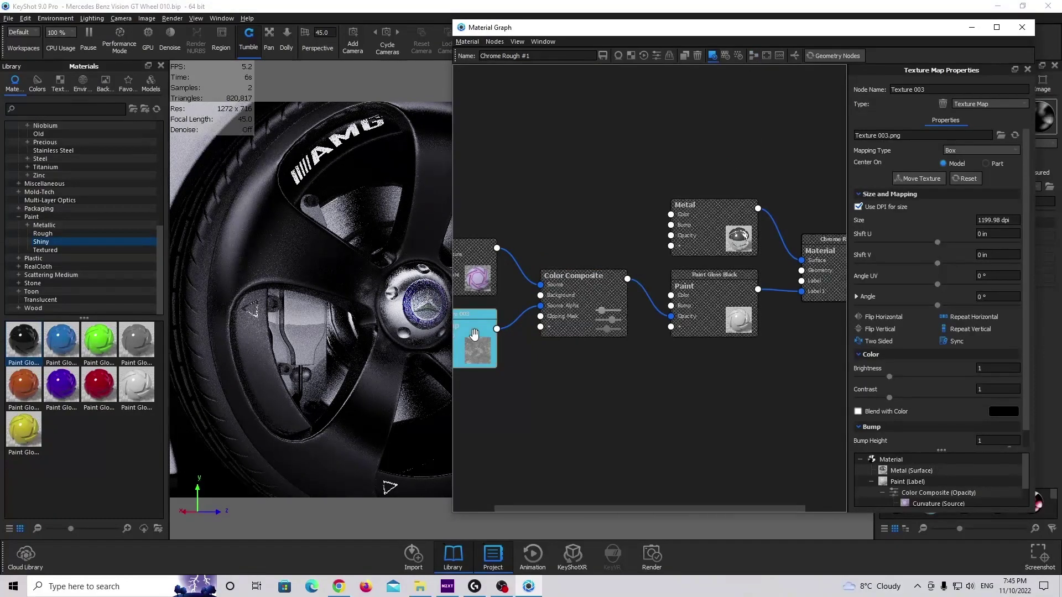
{"action": "left_click", "coordinate": [858, 207]}
{"action": "left_click_drag", "start_coordinate": [1007, 220], "coordinate": [847, 220]}
{"action": "type", "text": "15"}
{"action": "key", "text": "Return"}
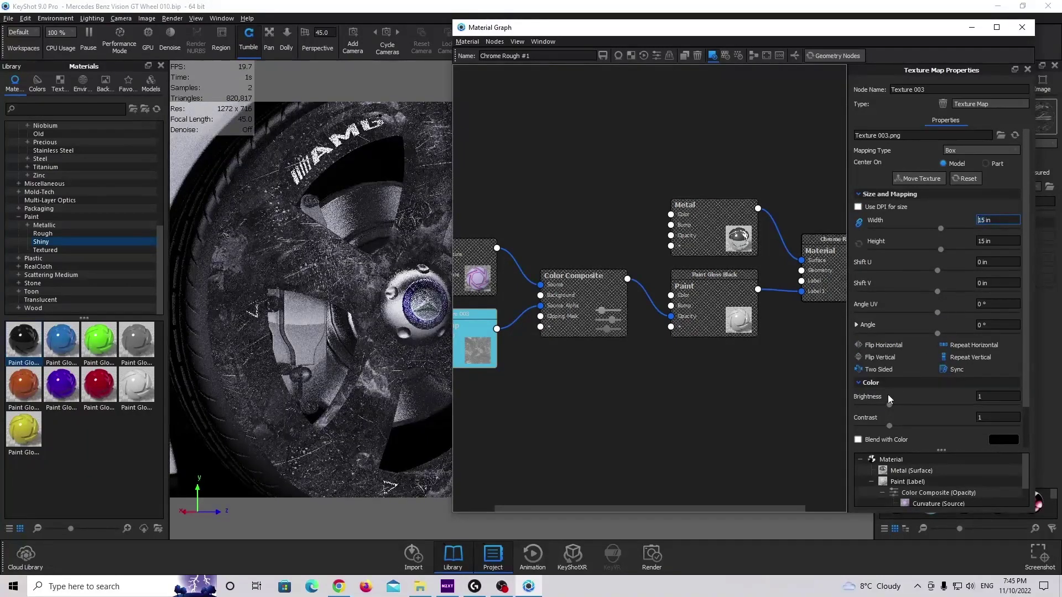
- Try brightness values of 8 and 12 on the Texture 003 map
{"action": "left_click_drag", "start_coordinate": [889, 403], "coordinate": [857, 381]}
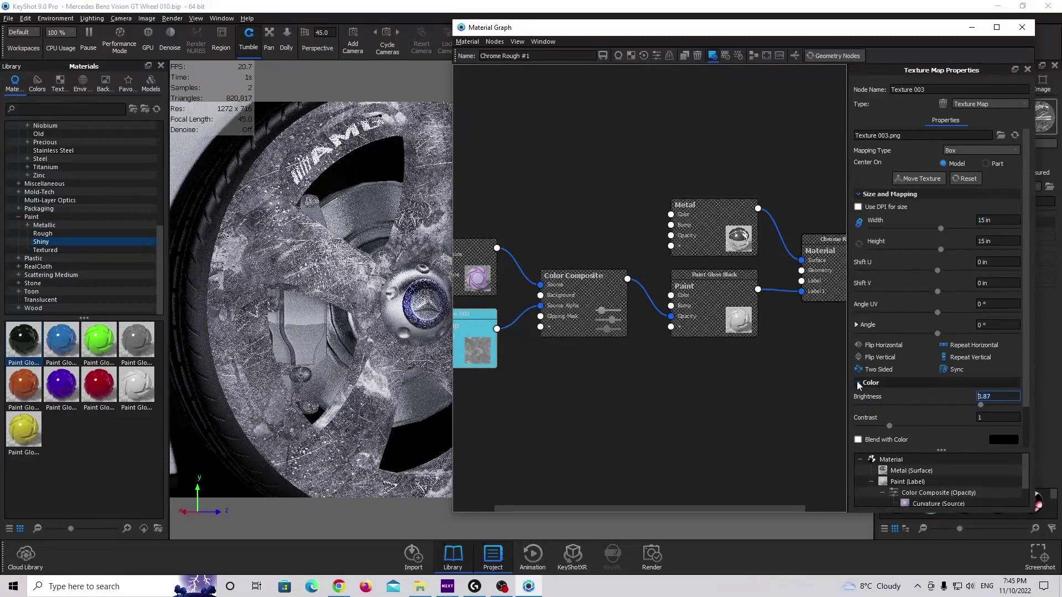
{"action": "type", "text": "3"}
{"action": "key", "text": "Return"}
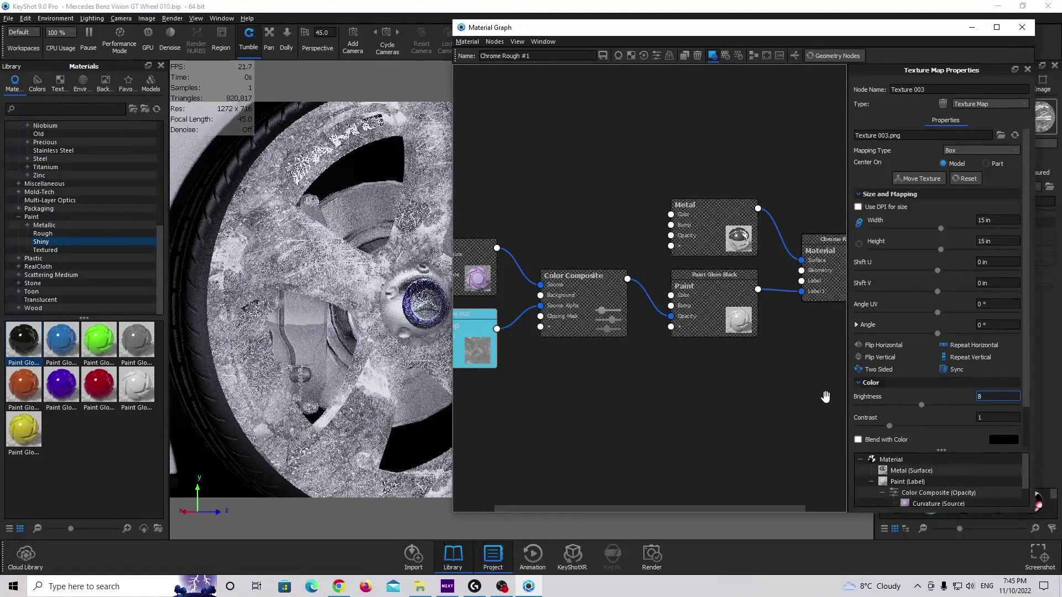
{"action": "key", "text": "BackSpace"}
{"action": "type", "text": "12"}
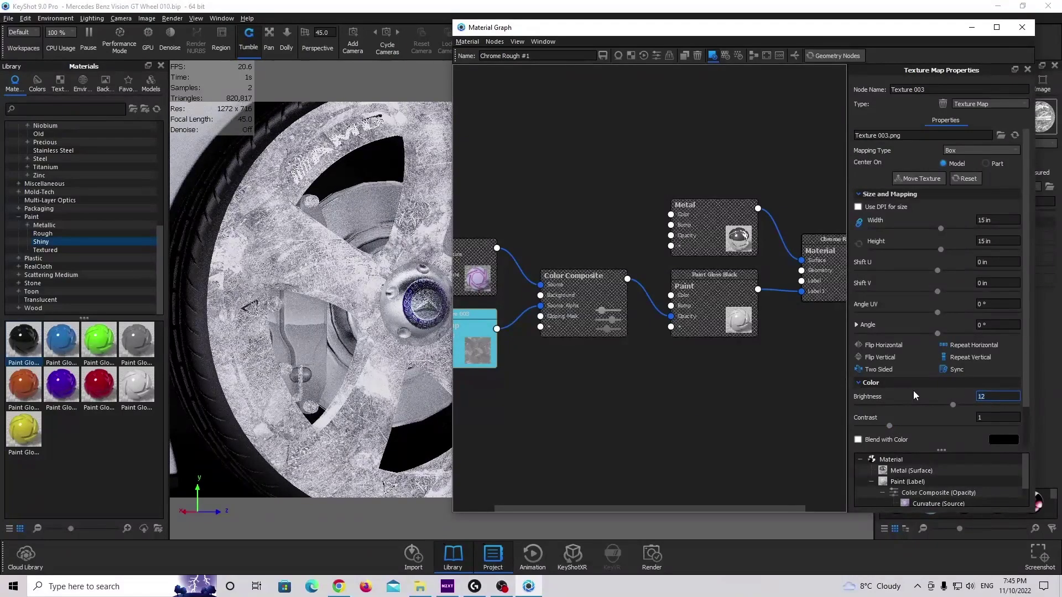
- Set the Texture 003 map's contrast to 2 and brightness to 8, and end its color preview
{"action": "key", "text": "Tab"}
{"action": "type", "text": "2"}
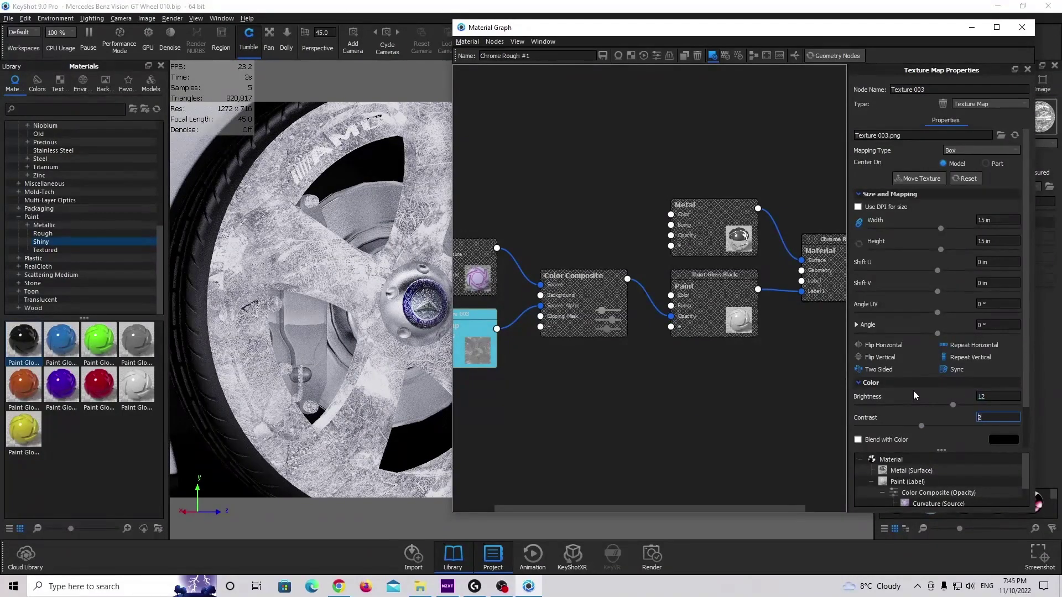
{"action": "key", "text": "shift+Tab"}
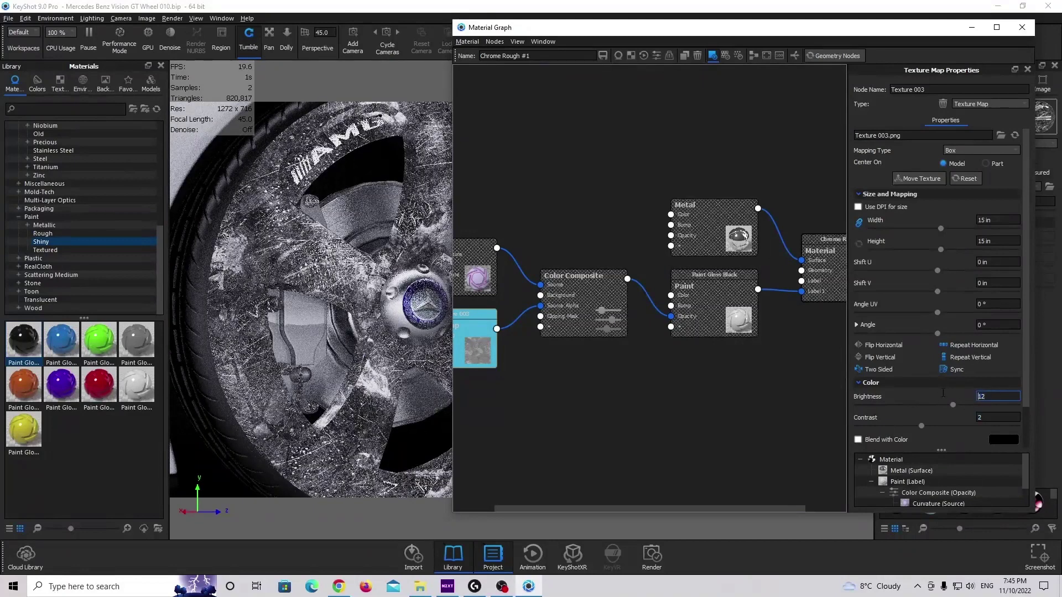
{"action": "type", "text": "3"}
{"action": "key", "text": "BackSpace"}
{"action": "type", "text": "8"}
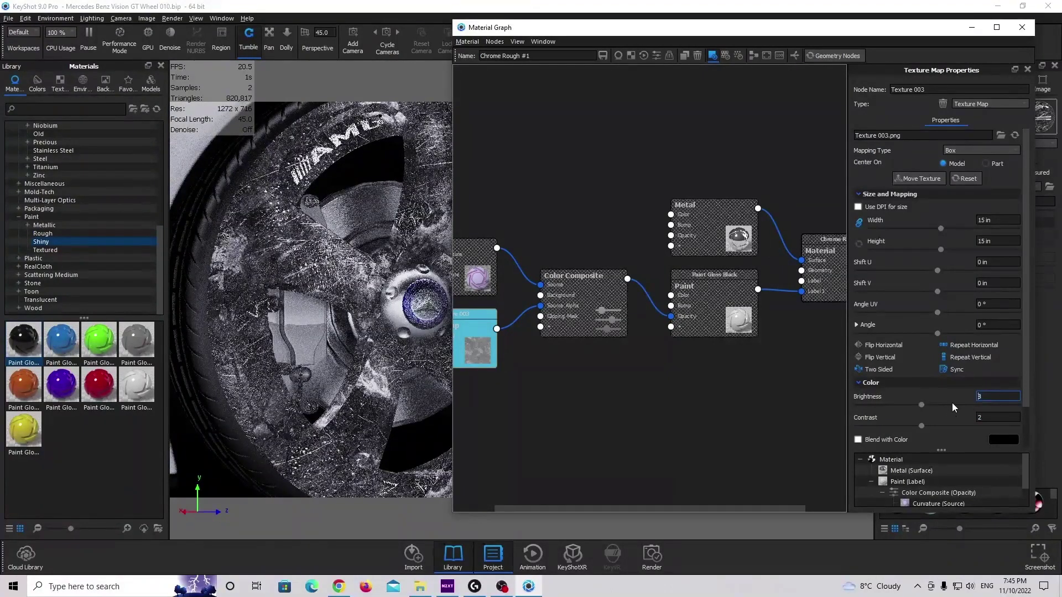
{"action": "scroll", "coordinate": [959, 407], "scroll_direction": "down", "scroll_amount": 1}
{"action": "key", "text": "BackSpace"}
{"action": "type", "text": "3"}
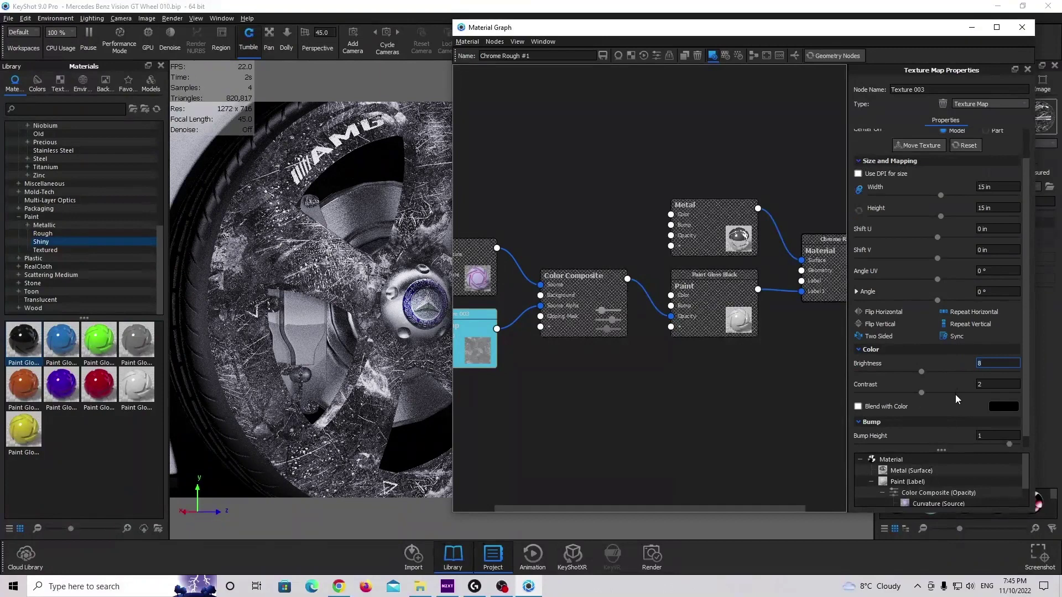
{"action": "left_click", "coordinate": [479, 338]}
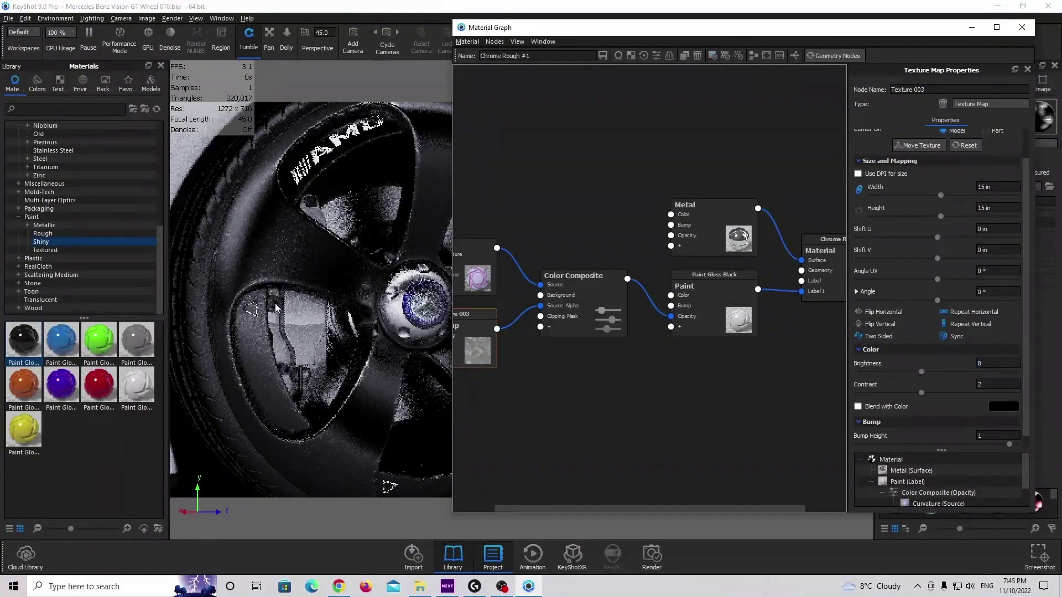
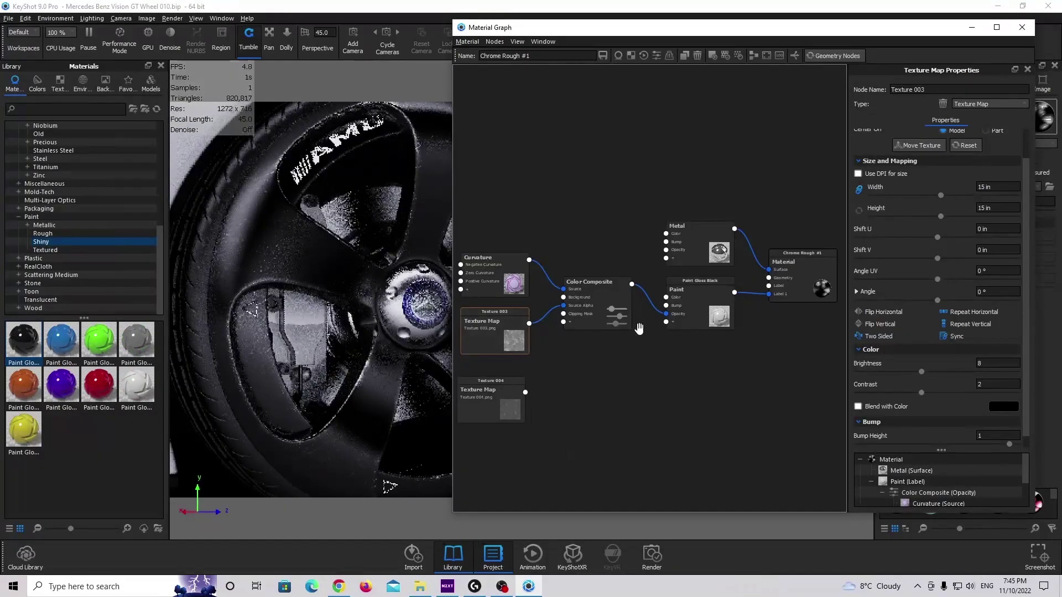
- Insert a second Color Composite node between the existing Color Composite and the Paint node's Opacity
{"action": "right_click", "coordinate": [649, 297]}
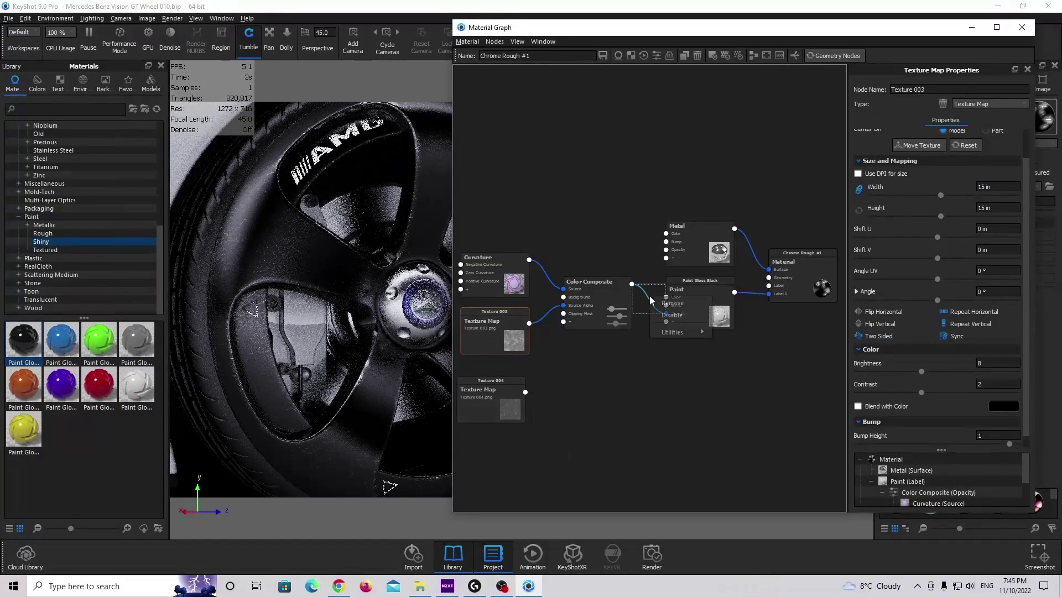
{"action": "mouse_move", "coordinate": [671, 333]}
{"action": "left_click", "coordinate": [738, 342]}
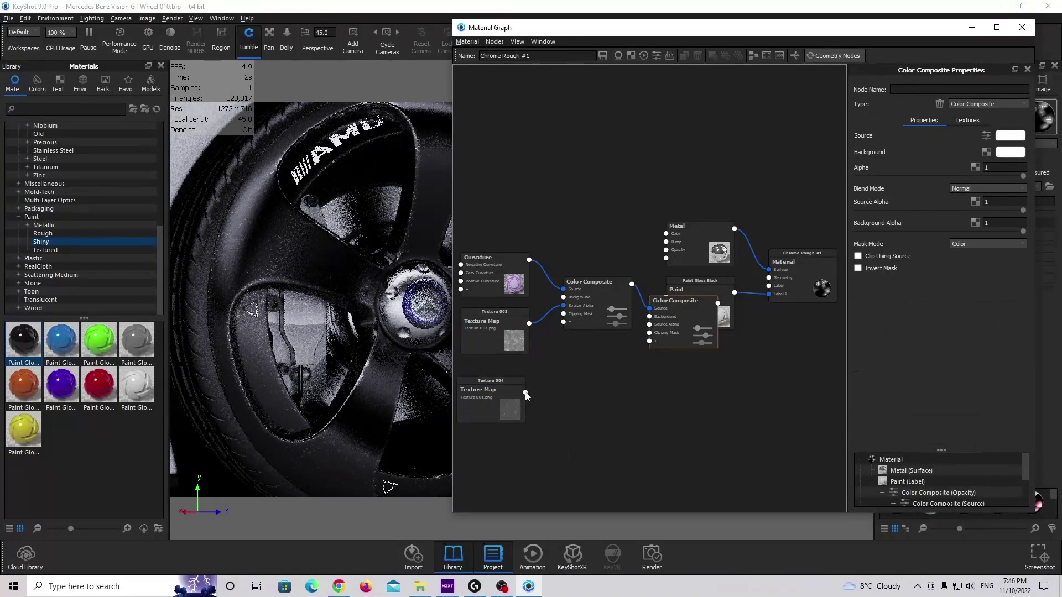
- Connect the Texture 004 map to the new Color Composite's Background and set its blend mode to Multiply
{"action": "left_click_drag", "start_coordinate": [525, 391], "coordinate": [650, 321]}
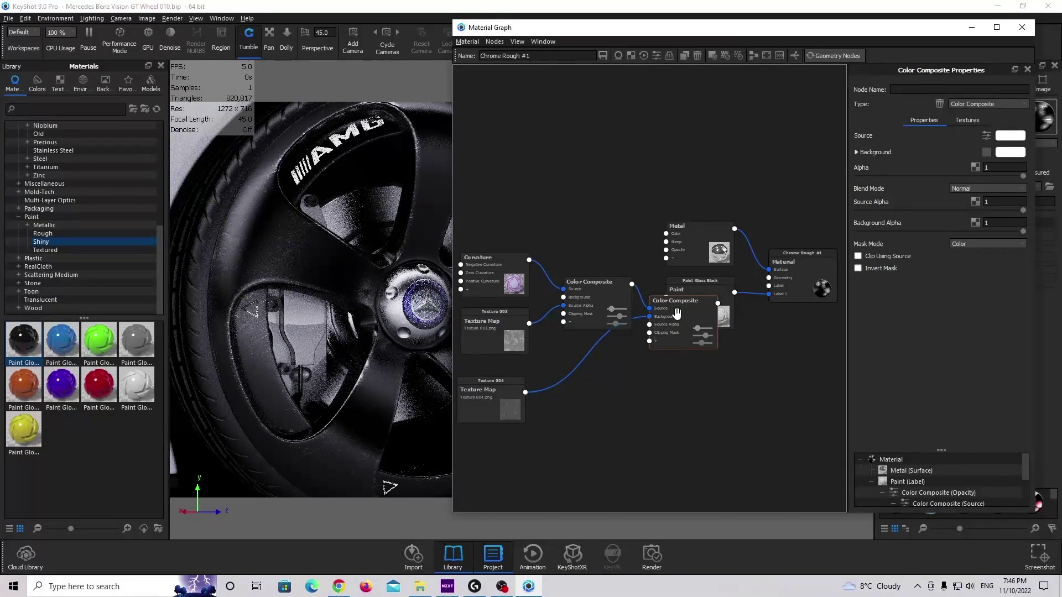
{"action": "left_click", "coordinate": [964, 191]}
{"action": "left_click", "coordinate": [968, 209]}
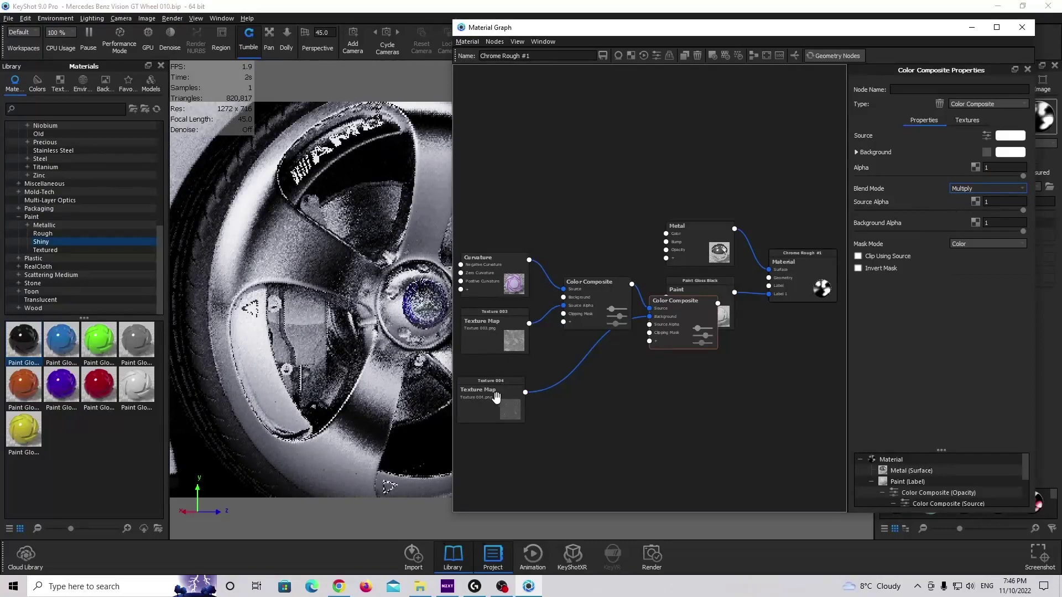
- Insert a Color Invert node between the Texture 004 map and the Color Composite's Background, and space out the nodes
{"action": "left_click_drag", "start_coordinate": [496, 397], "coordinate": [496, 408]}
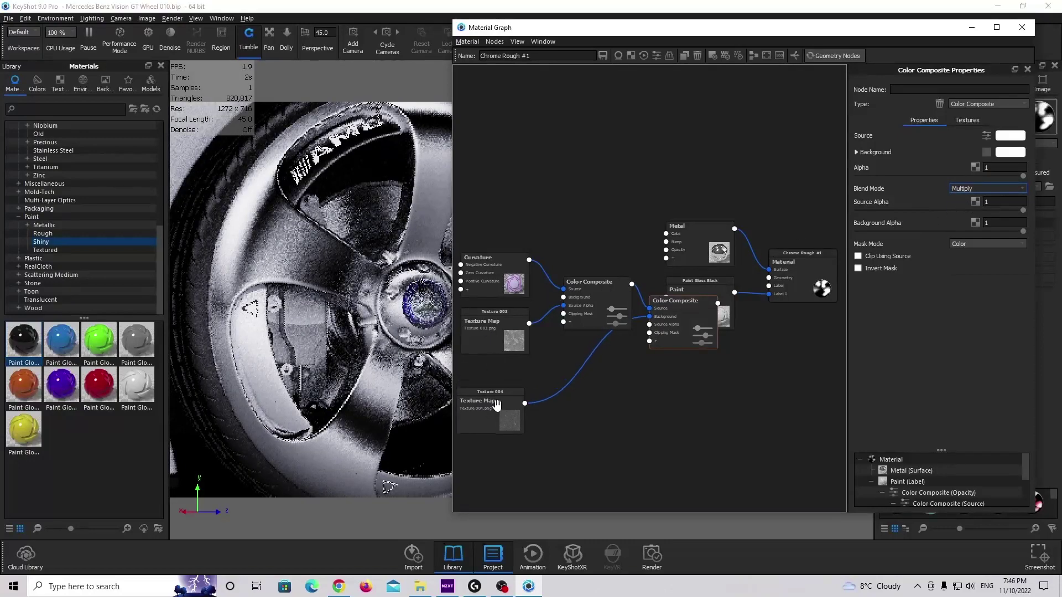
{"action": "right_click", "coordinate": [573, 381]}
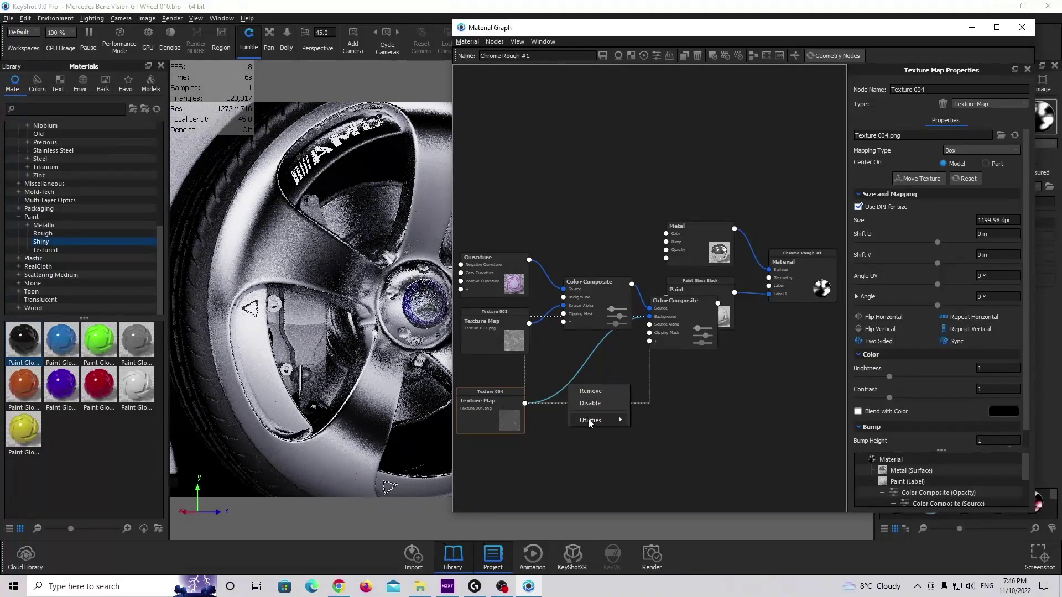
{"action": "mouse_move", "coordinate": [590, 421]}
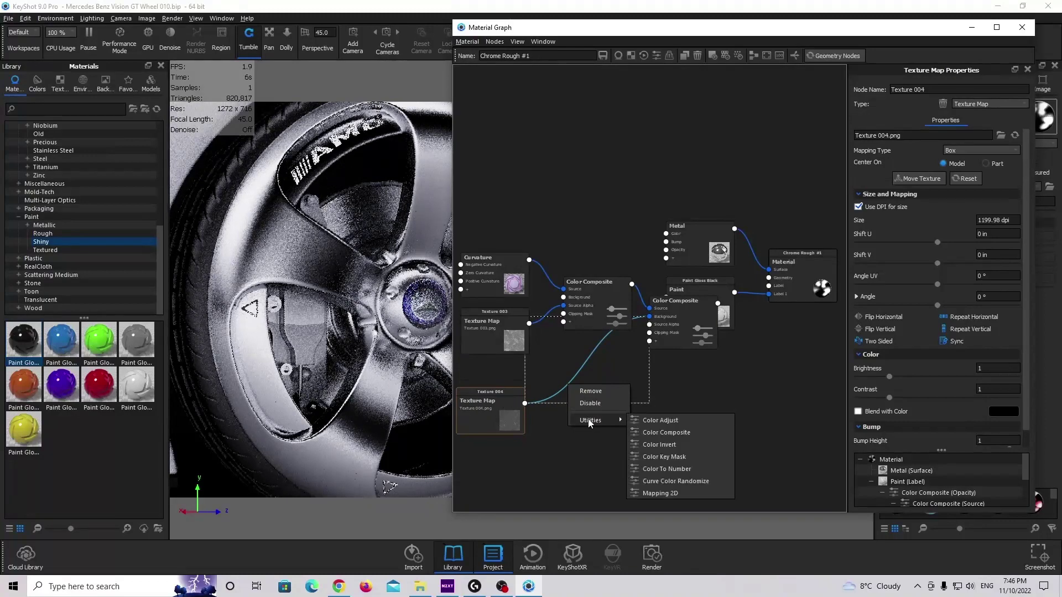
{"action": "left_click", "coordinate": [671, 446]}
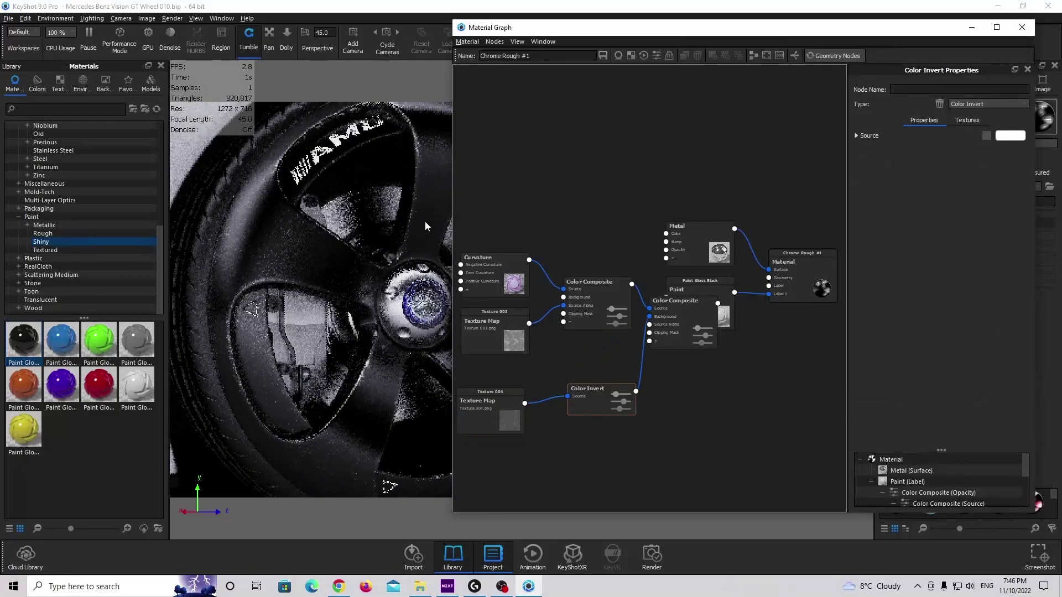
{"action": "left_click_drag", "start_coordinate": [619, 405], "coordinate": [603, 396]}
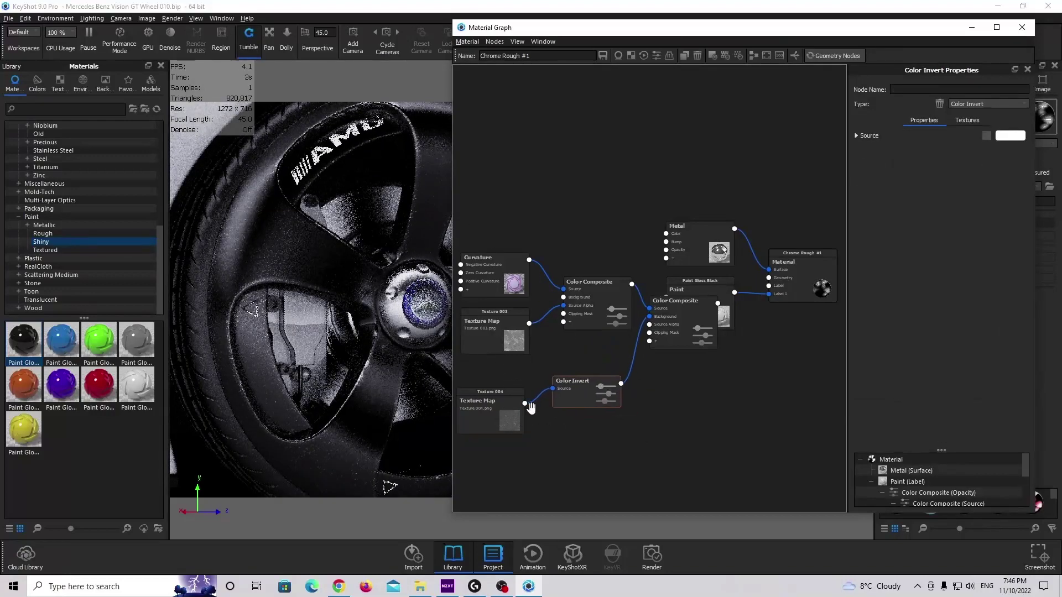
{"action": "left_click_drag", "start_coordinate": [505, 415], "coordinate": [496, 414]}
- Preview the Texture 004 map alone on the rim and, with DPI sizing disabled, set its width and height to 10 in
{"action": "left_click", "coordinate": [495, 414]}
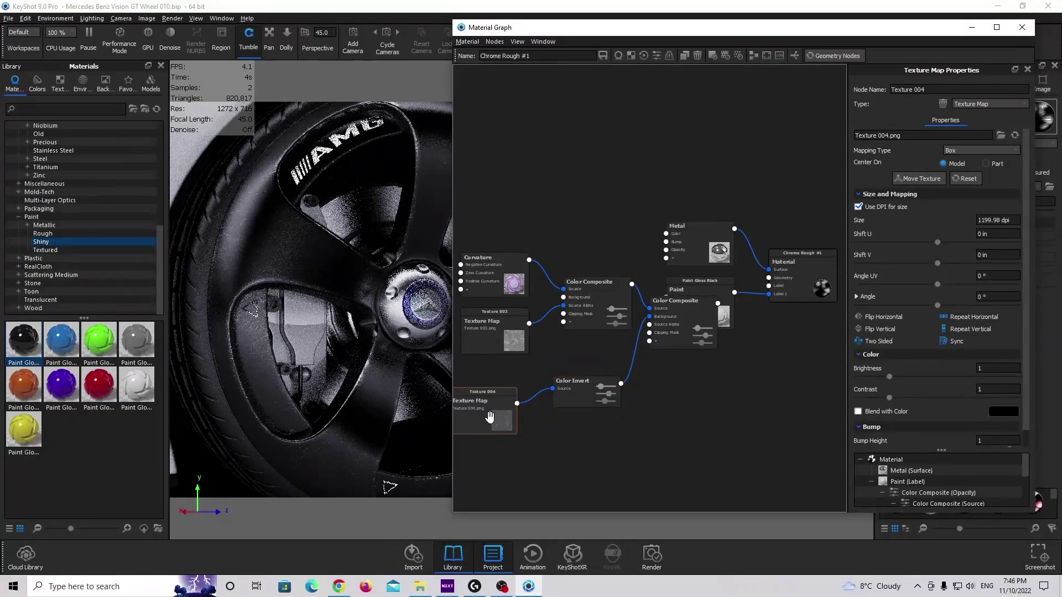
{"action": "key", "text": "c"}
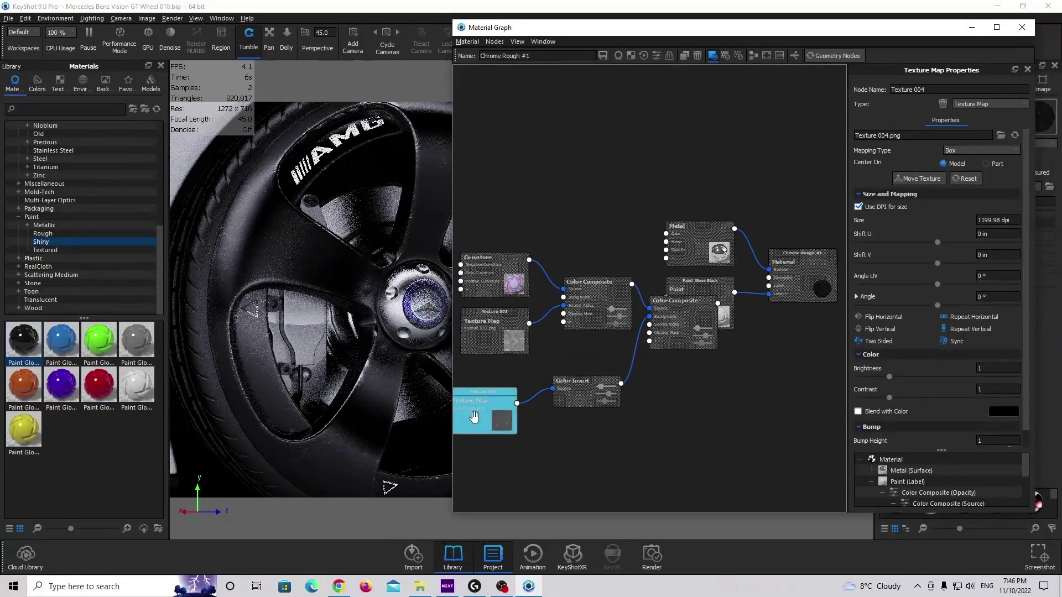
{"action": "left_click", "coordinate": [889, 208]}
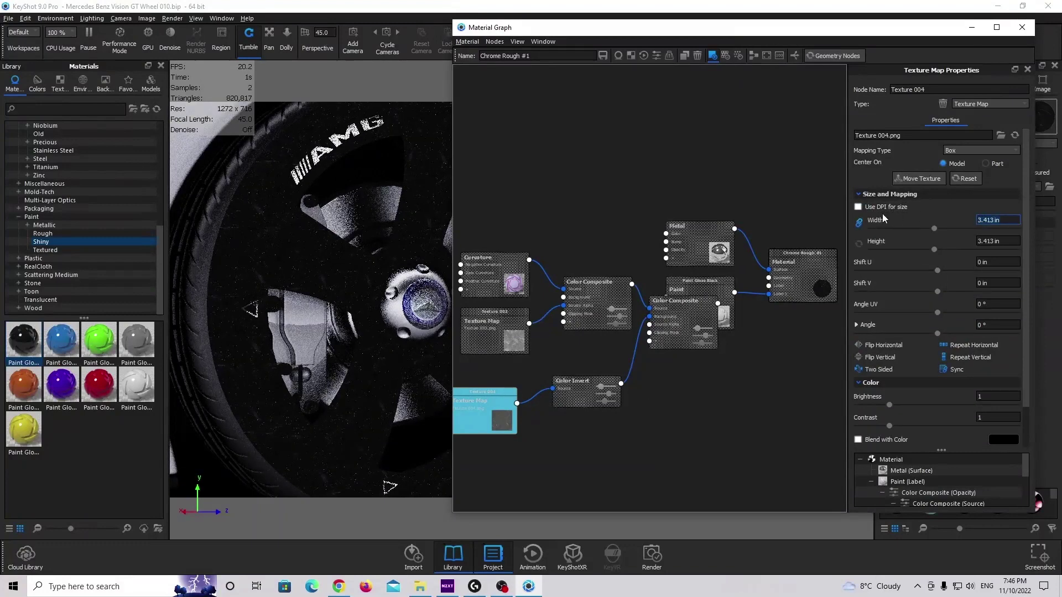
{"action": "type", "text": "1"}
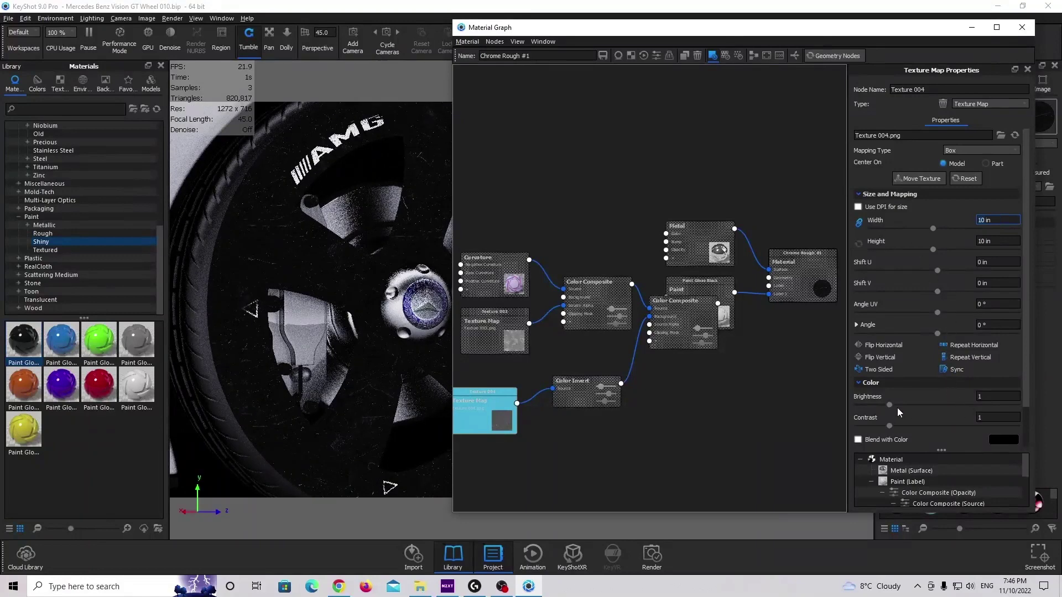
- Set the Texture 004 map's brightness to 10 and contrast to 1.75, and end its color preview
{"action": "left_click_drag", "start_coordinate": [888, 404], "coordinate": [982, 404]}
{"action": "type", "text": "10"}
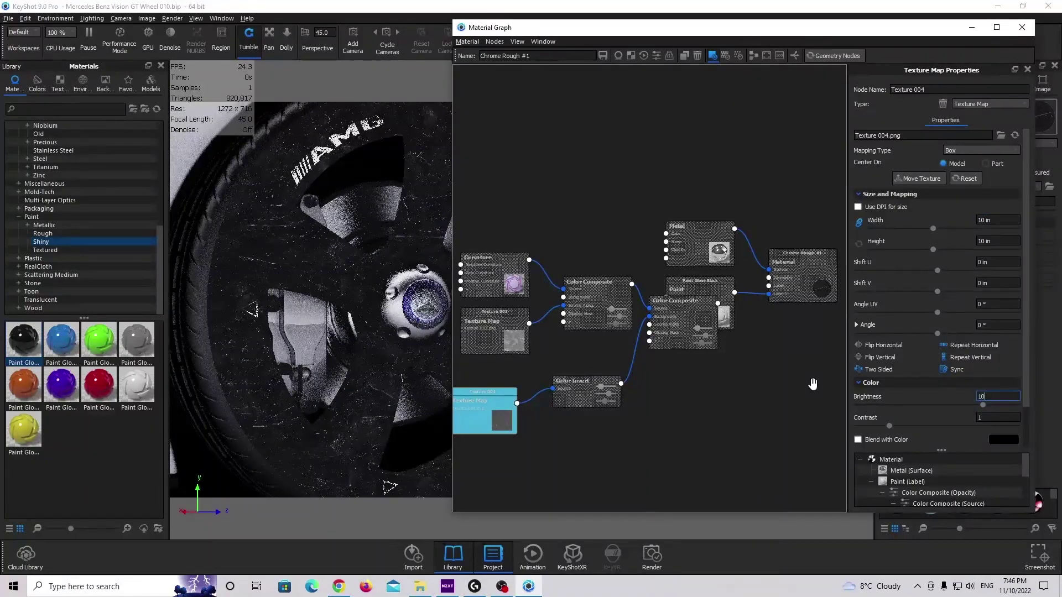
{"action": "key", "text": "Return"}
{"action": "left_click", "coordinate": [995, 418]}
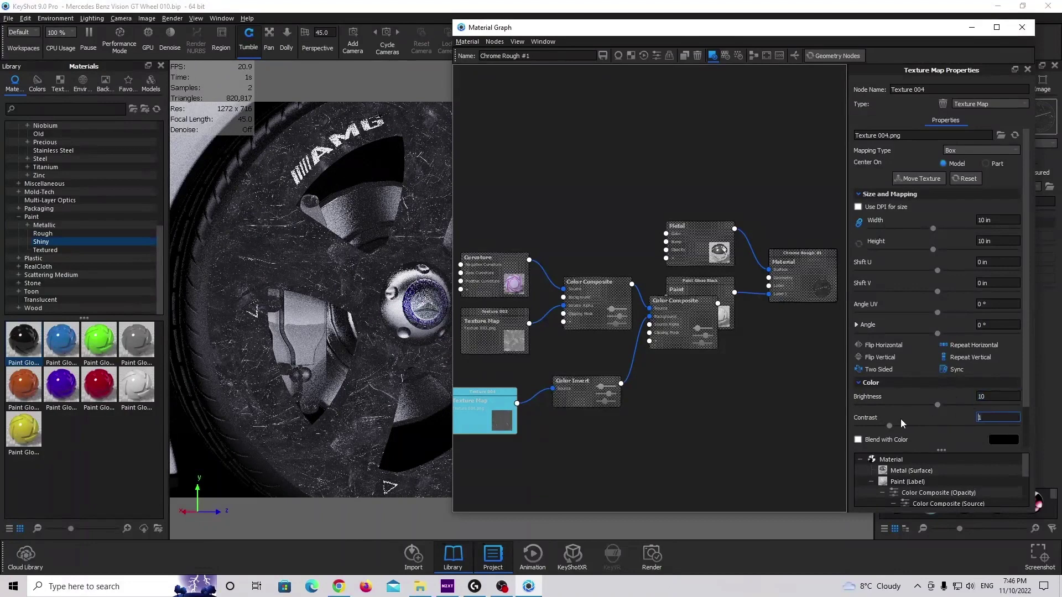
{"action": "type", "text": "1.75"}
{"action": "key", "text": "Return"}
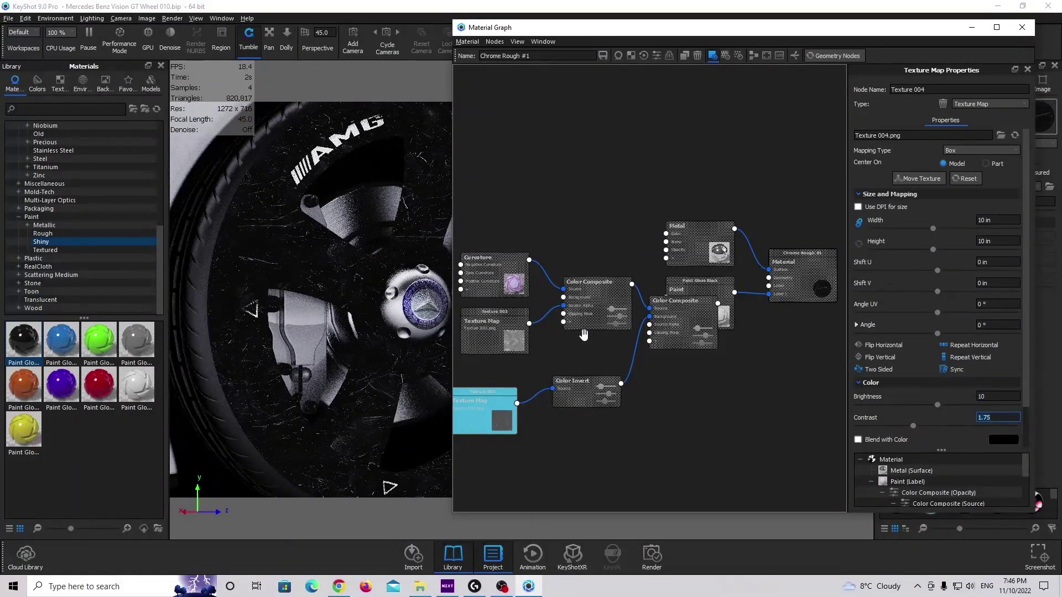
{"action": "left_click", "coordinate": [494, 415]}
{"action": "key", "text": "c"}
{"action": "left_click_drag", "start_coordinate": [436, 387], "coordinate": [381, 357]}
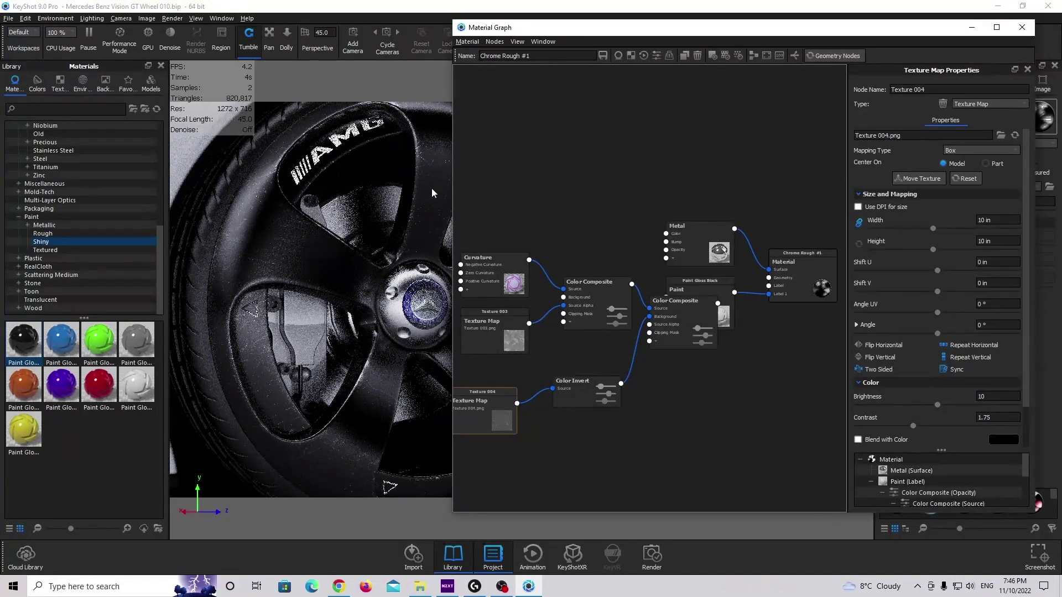
- Arrange all material graph nodes automatically and inspect the scratched paint on the wheel up close
{"action": "left_click_drag", "start_coordinate": [656, 331], "coordinate": [631, 338]}
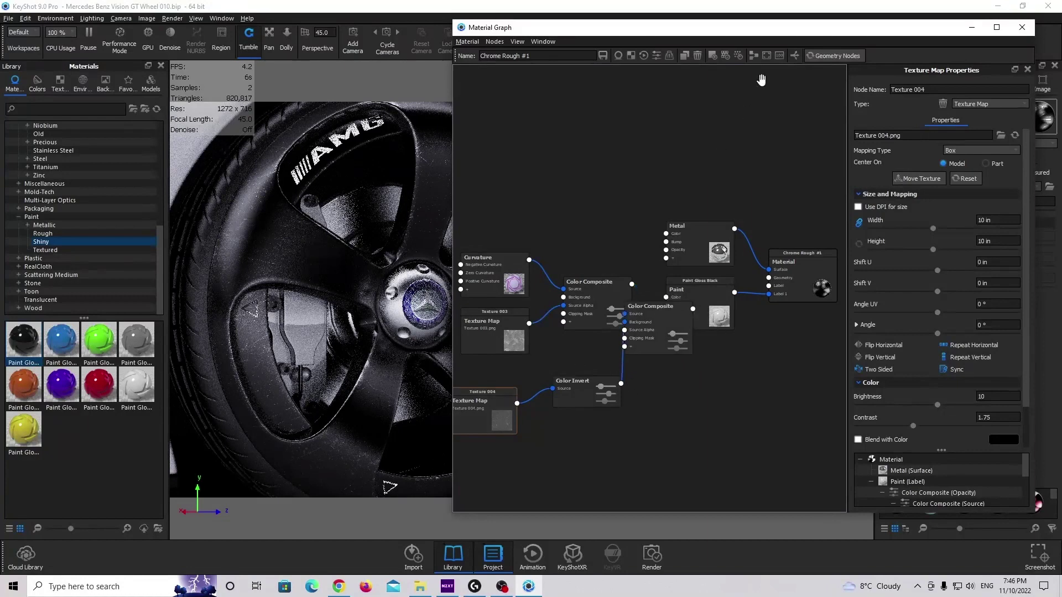
{"action": "left_click", "coordinate": [753, 55]}
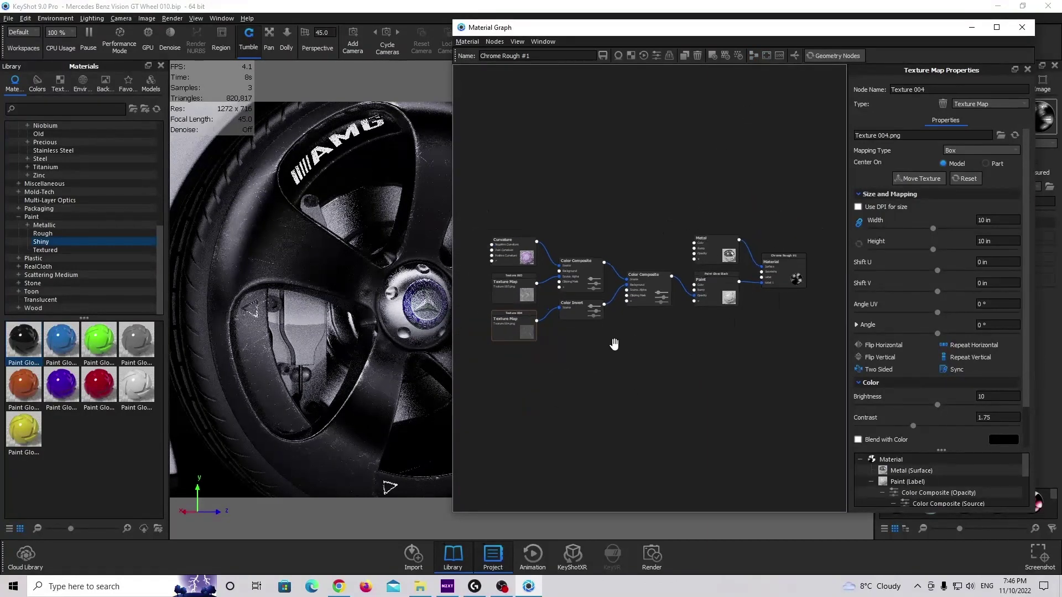
{"action": "scroll", "coordinate": [595, 324], "scroll_direction": "up", "scroll_amount": 2}
{"action": "scroll", "coordinate": [256, 282], "scroll_direction": "up", "scroll_amount": 2}
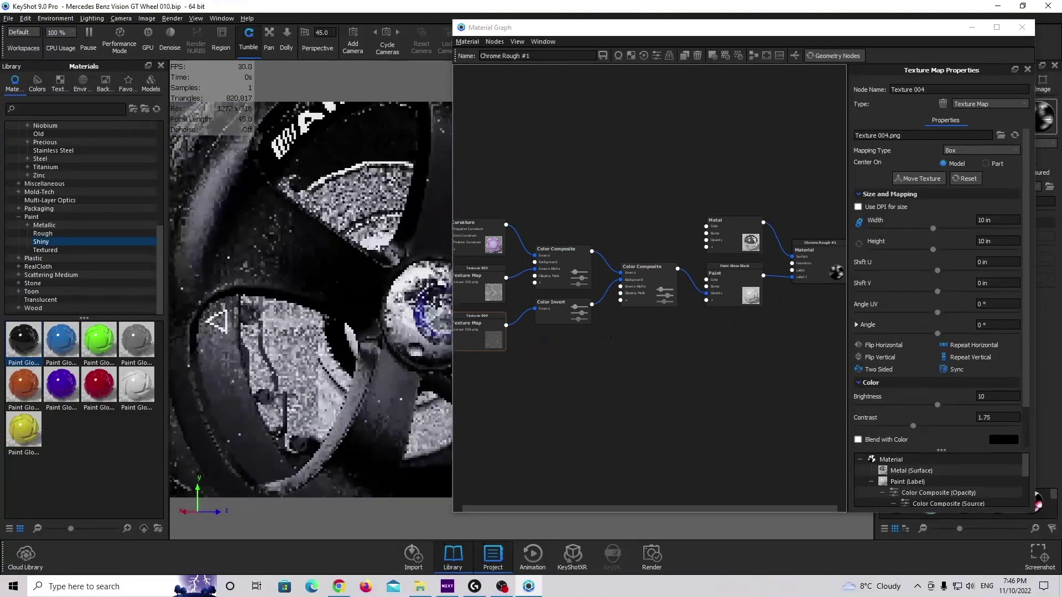
{"action": "middle_click_drag", "start_coordinate": [256, 282], "coordinate": [297, 270]}
{"action": "scroll", "coordinate": [309, 268], "scroll_direction": "up", "scroll_amount": 3}
{"action": "left_click_drag", "start_coordinate": [309, 269], "coordinate": [413, 316]}
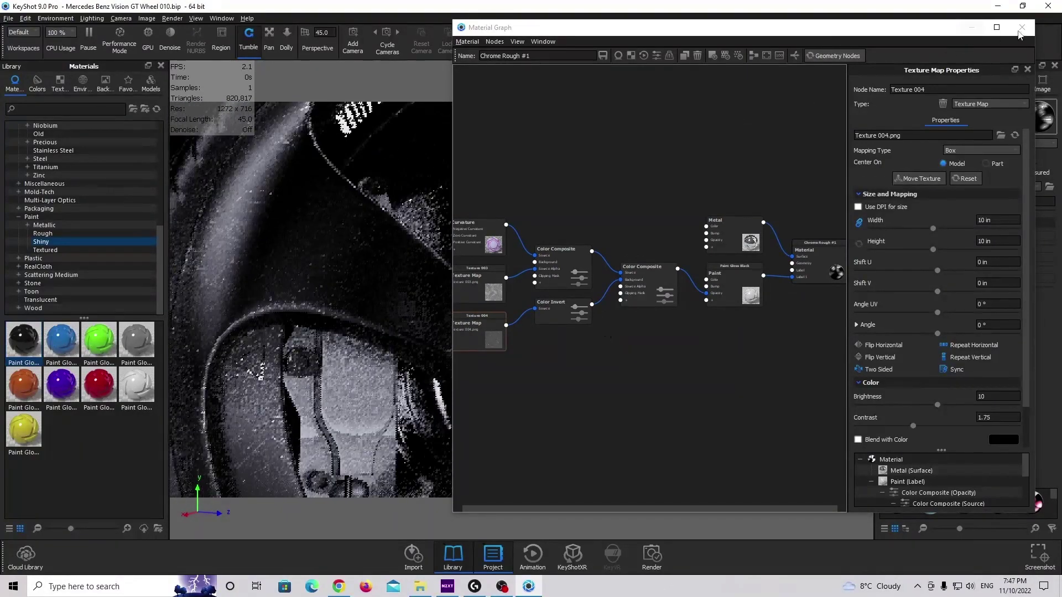
- Leave the Material Graph and isolate the rim part so only it is shown in the scene
{"action": "left_click", "coordinate": [971, 27]}
{"action": "left_click", "coordinate": [885, 91]}
{"action": "left_click", "coordinate": [573, 222]}
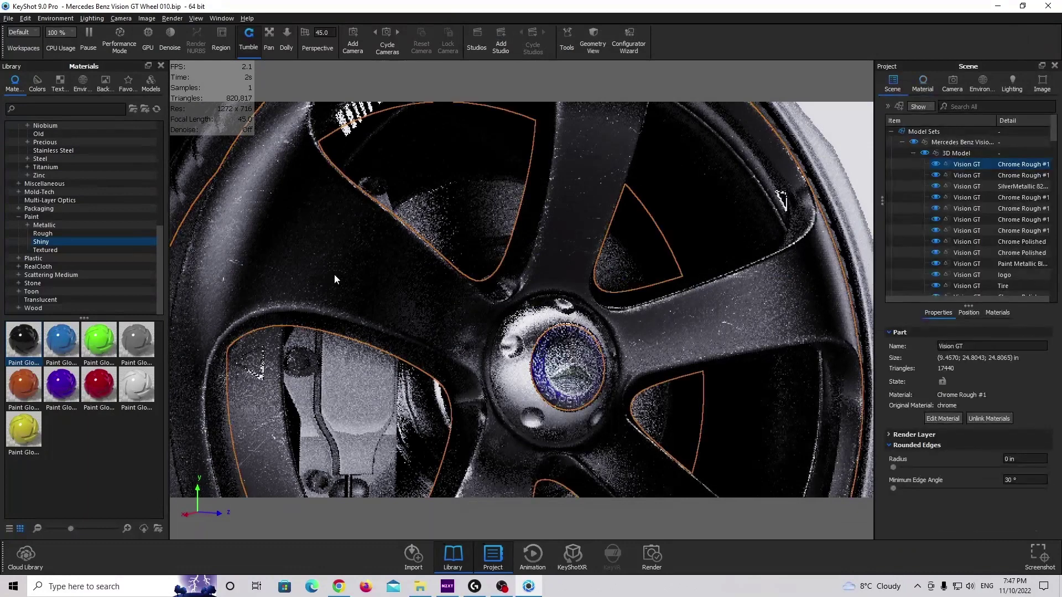
{"action": "scroll", "coordinate": [318, 343], "scroll_direction": "down", "scroll_amount": 2}
{"action": "left_click", "coordinate": [326, 379]}
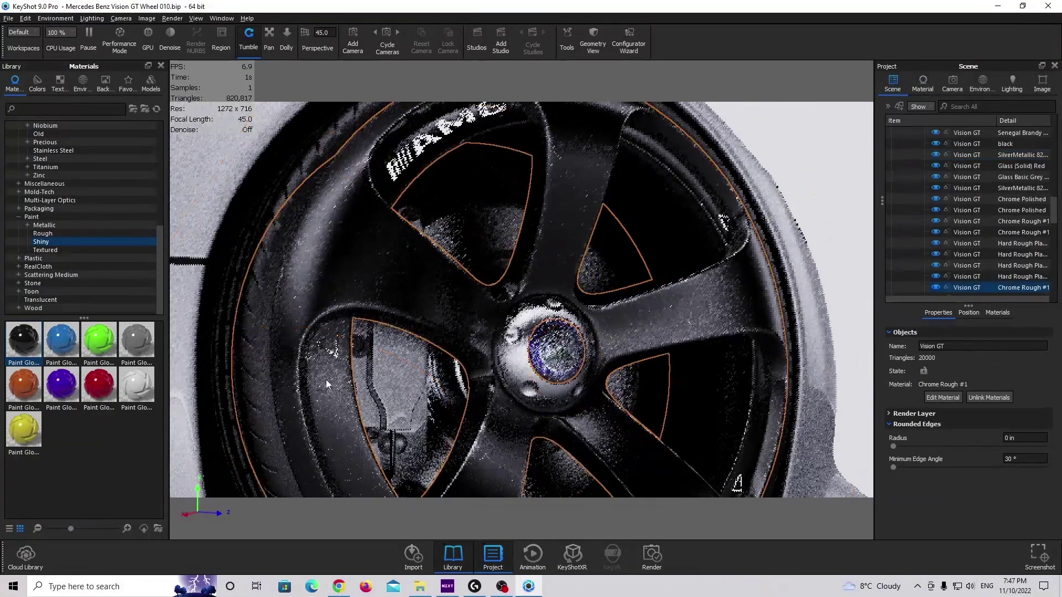
{"action": "right_click", "coordinate": [363, 271]}
{"action": "left_click", "coordinate": [430, 383]}
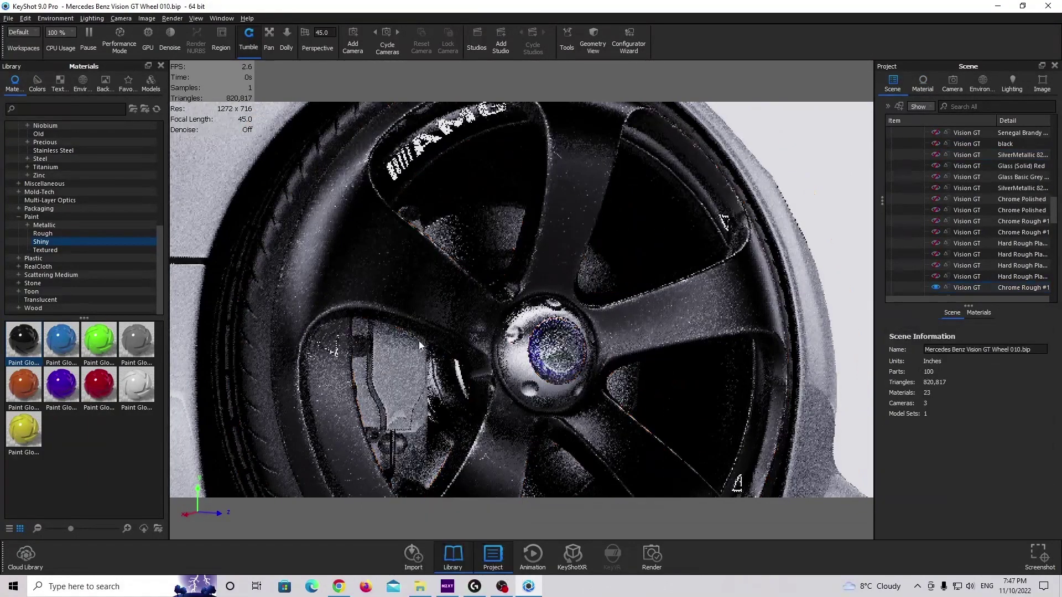
- Examine the edge wear and scratches on the isolated rim from several angles and distances
{"action": "scroll", "coordinate": [399, 306], "scroll_direction": "down", "scroll_amount": 3}
{"action": "left_click_drag", "start_coordinate": [472, 268], "coordinate": [276, 304]}
{"action": "scroll", "coordinate": [397, 286], "scroll_direction": "up", "scroll_amount": 3}
{"action": "scroll", "coordinate": [397, 290], "scroll_direction": "down", "scroll_amount": 3}
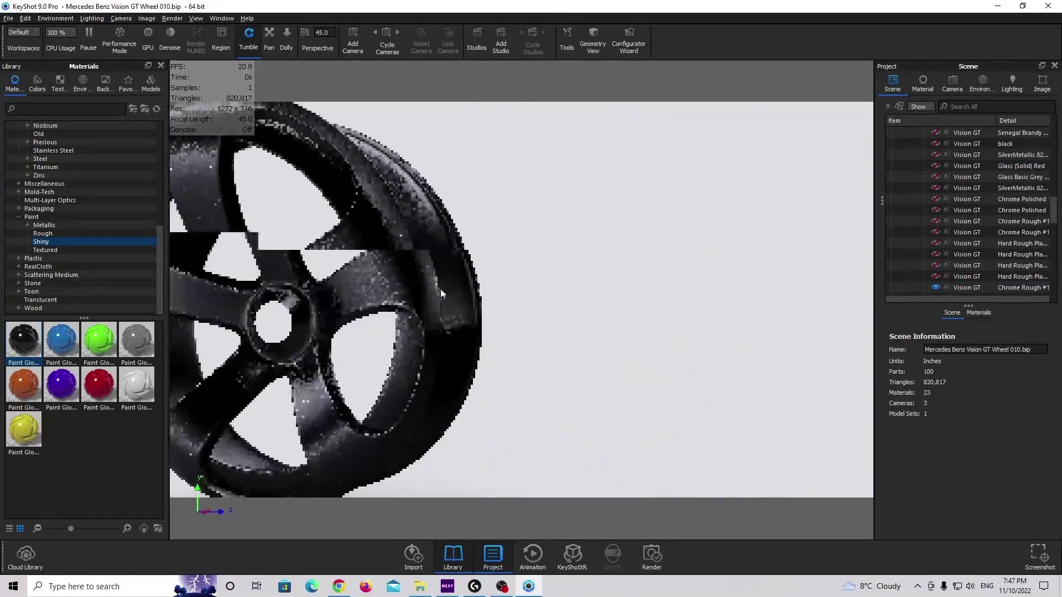
{"action": "left_click_drag", "start_coordinate": [440, 287], "coordinate": [493, 296]}
{"action": "scroll", "coordinate": [489, 232], "scroll_direction": "down", "scroll_amount": 3}
{"action": "scroll", "coordinate": [490, 288], "scroll_direction": "up", "scroll_amount": 6}
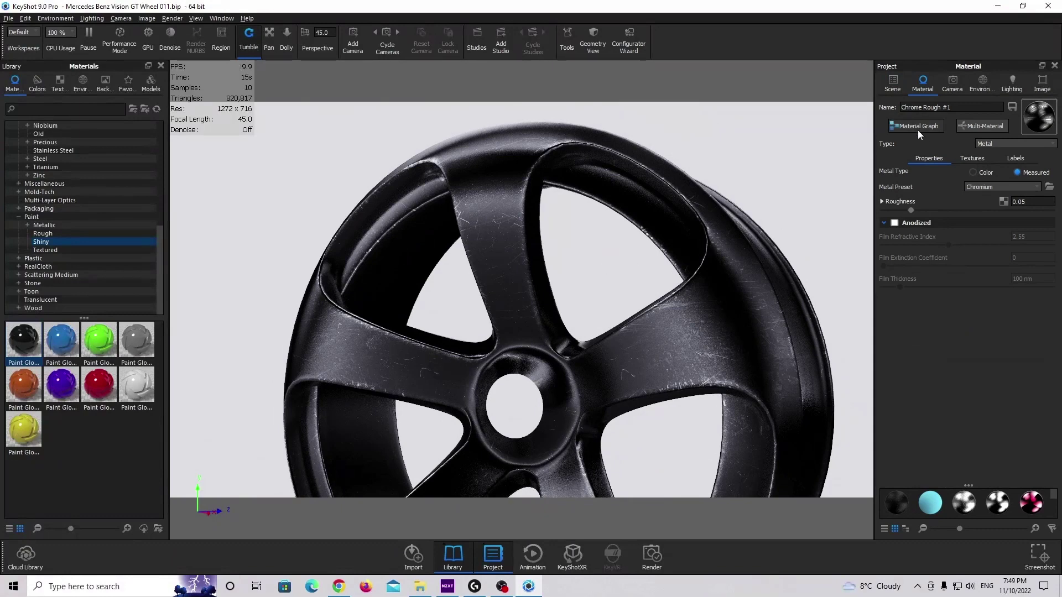
- Reopen the rim's Material Graph and connect the Texture 003 map to the Paint node's Bump input
{"action": "left_click", "coordinate": [919, 126]}
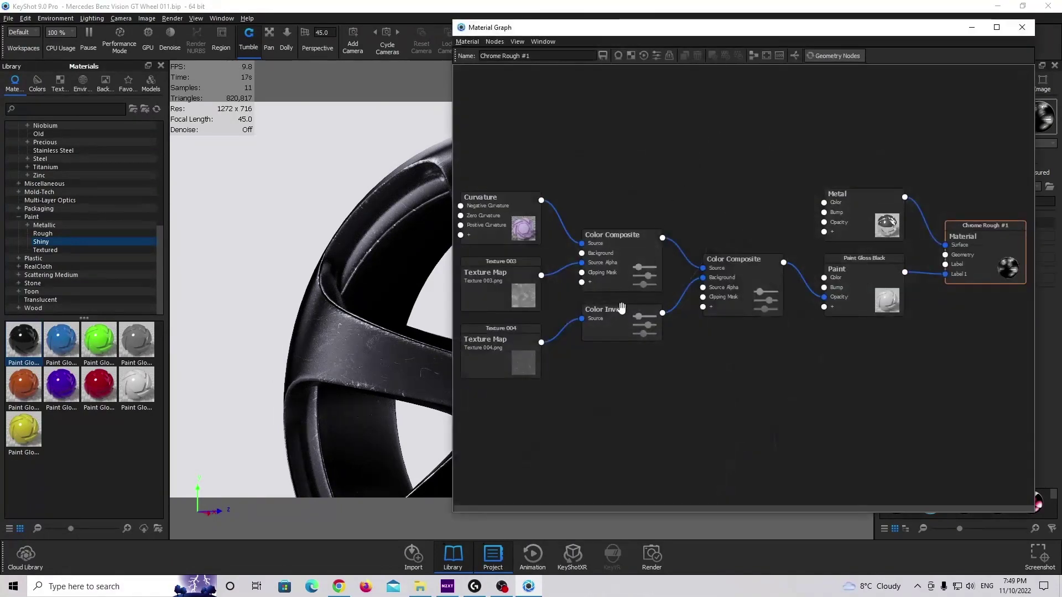
{"action": "scroll", "coordinate": [562, 375], "scroll_direction": "down", "scroll_amount": 1}
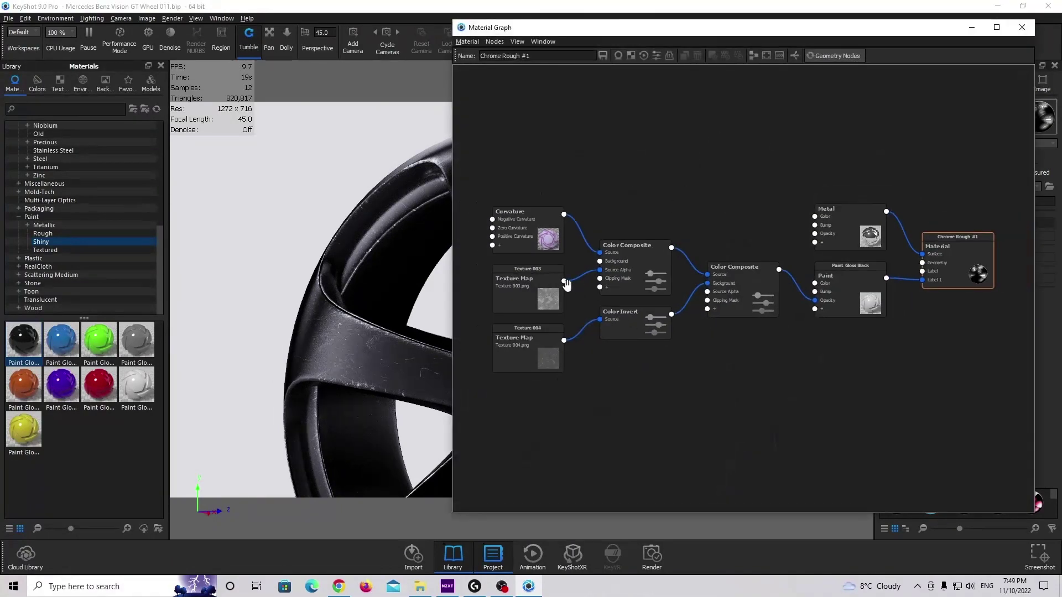
{"action": "mouse_move", "coordinate": [563, 282]}
{"action": "left_mouse_down"}
{"action": "mouse_move", "coordinate": [596, 306]}
{"action": "mouse_move", "coordinate": [815, 300]}
{"action": "left_mouse_up"}
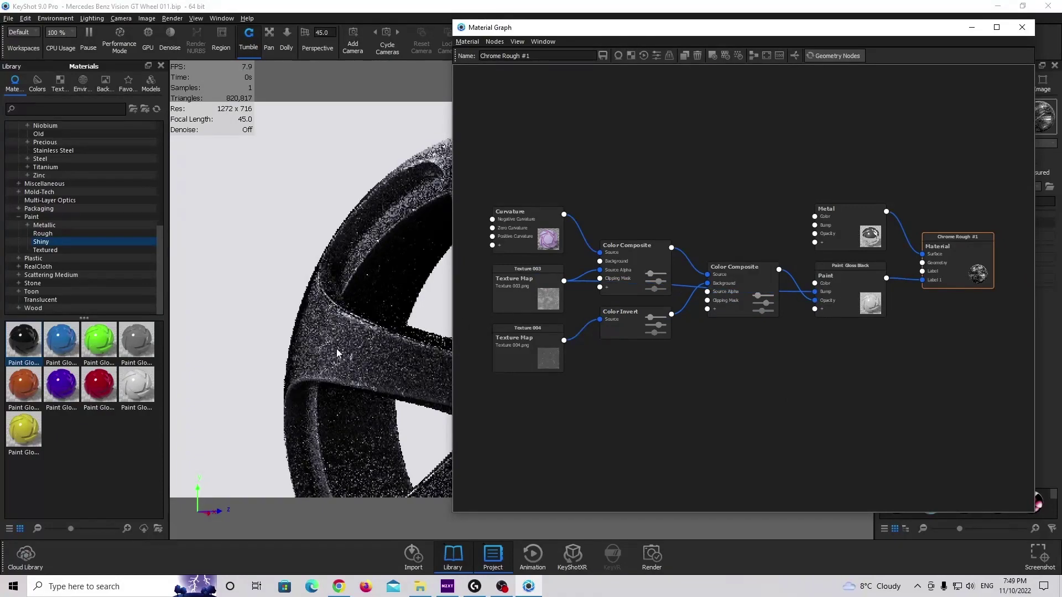
{"action": "left_click_drag", "start_coordinate": [395, 343], "coordinate": [241, 273]}
- Try bump heights of 0.1 and -0.1 on the Texture 003 map
{"action": "left_click_drag", "start_coordinate": [541, 285], "coordinate": [538, 288]}
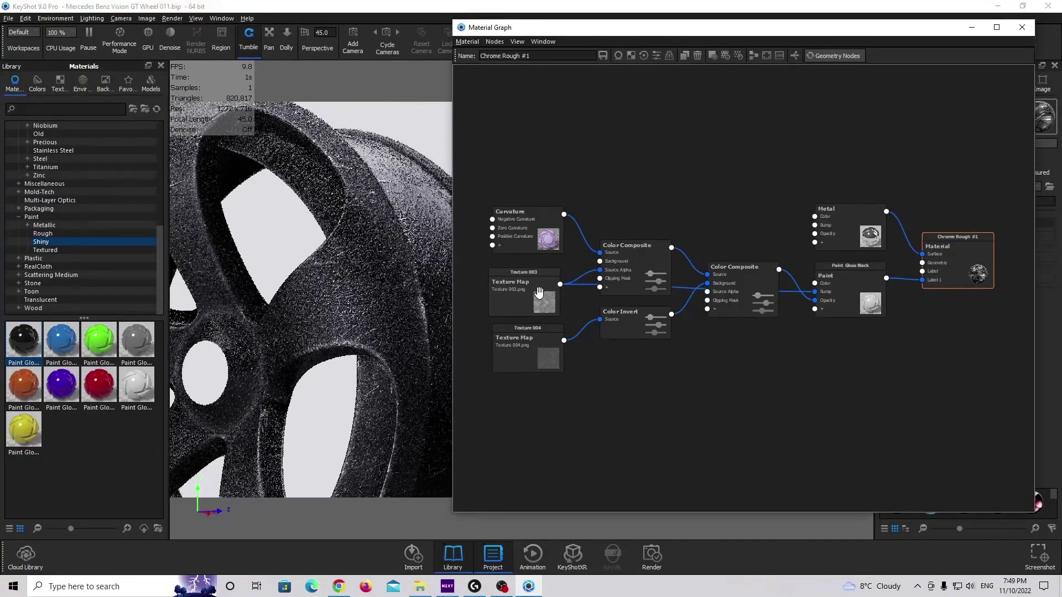
{"action": "double_click", "coordinate": [537, 288]}
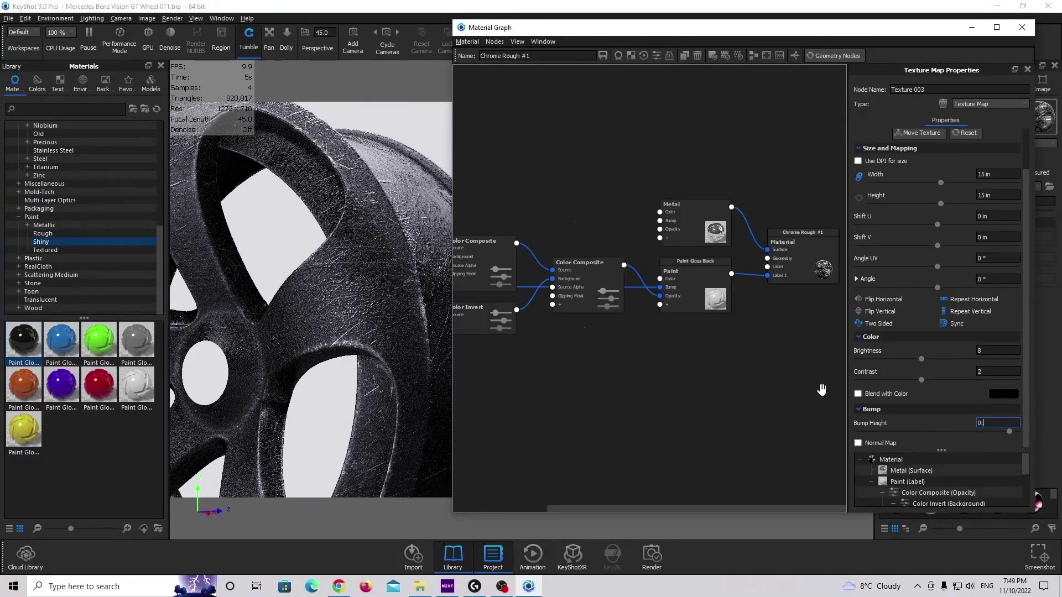
{"action": "key", "text": "Return"}
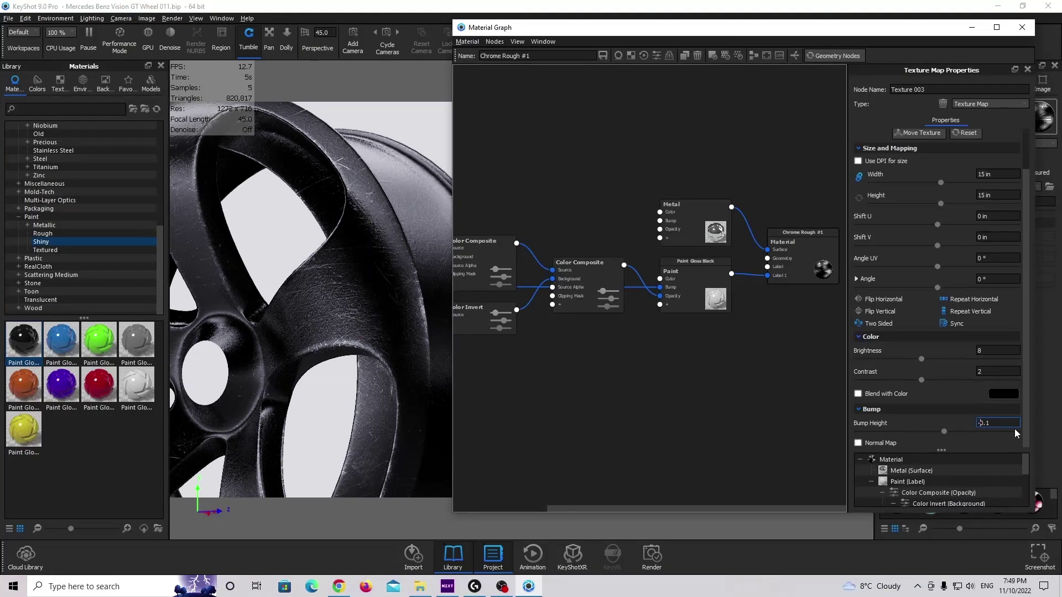
{"action": "key", "text": "Home"}
{"action": "type", "text": "-"}
{"action": "key", "text": "Return"}
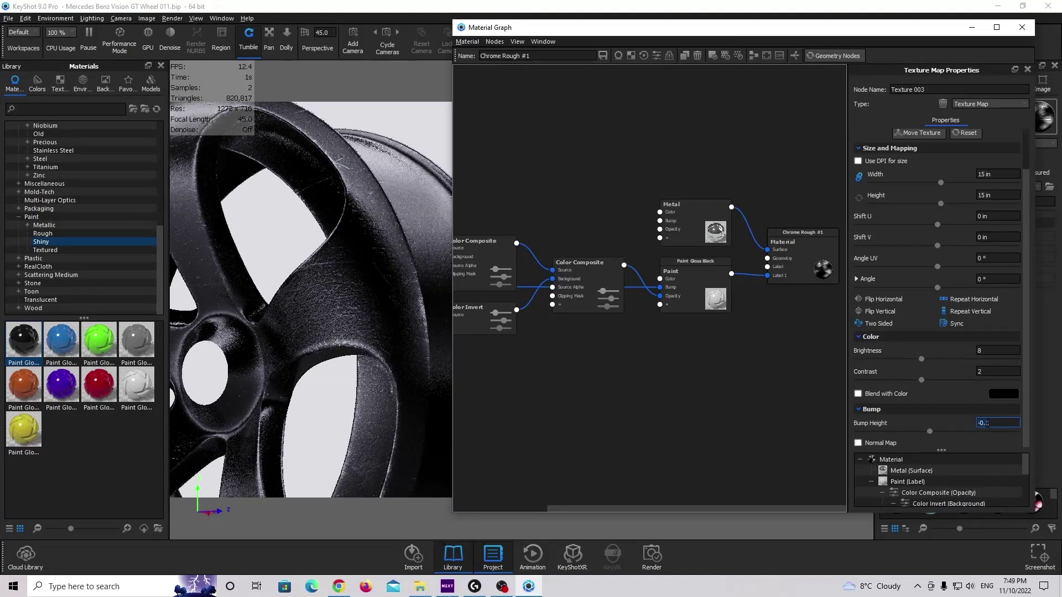
- Set the Texture 003 map's bump height to -0.05
{"action": "left_click", "coordinate": [1006, 425]}
{"action": "type", "text": "5"}
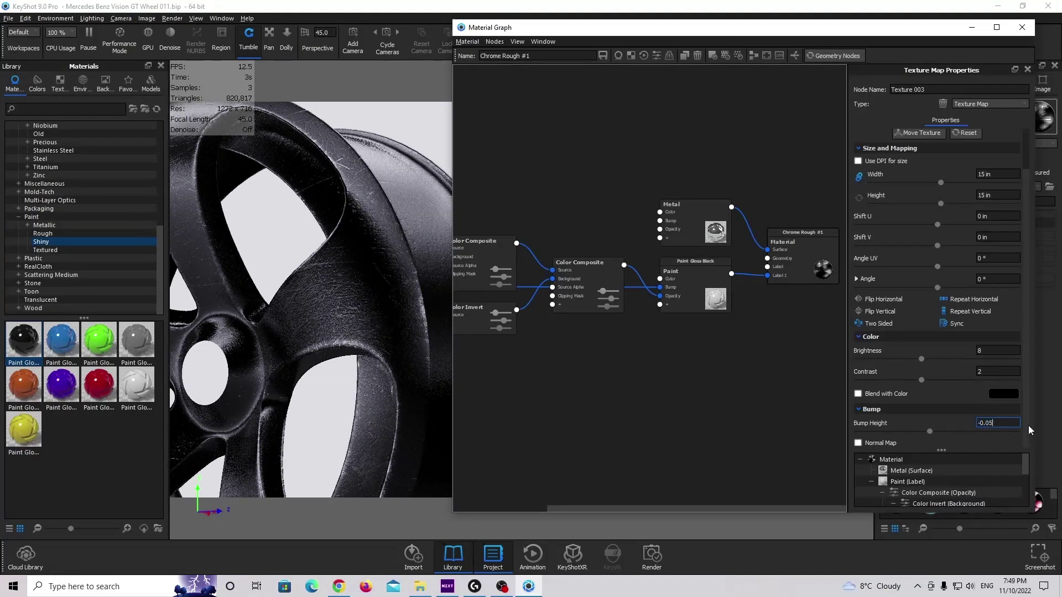
{"action": "key", "text": "Return"}
{"action": "scroll", "coordinate": [655, 351], "scroll_direction": "down", "scroll_amount": 5}
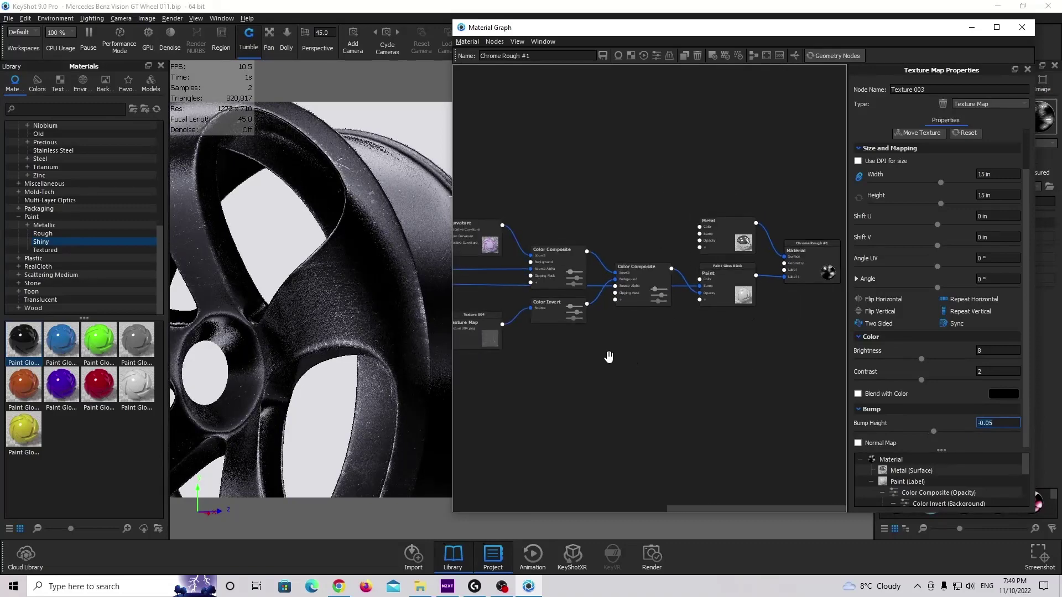
- Insert a Bump Add node between the Texture 003 map and the Paint's Bump input, and connect the Texture 004 map to its Bump 2 input
{"action": "scroll", "coordinate": [584, 330], "scroll_direction": "up", "scroll_amount": 5}
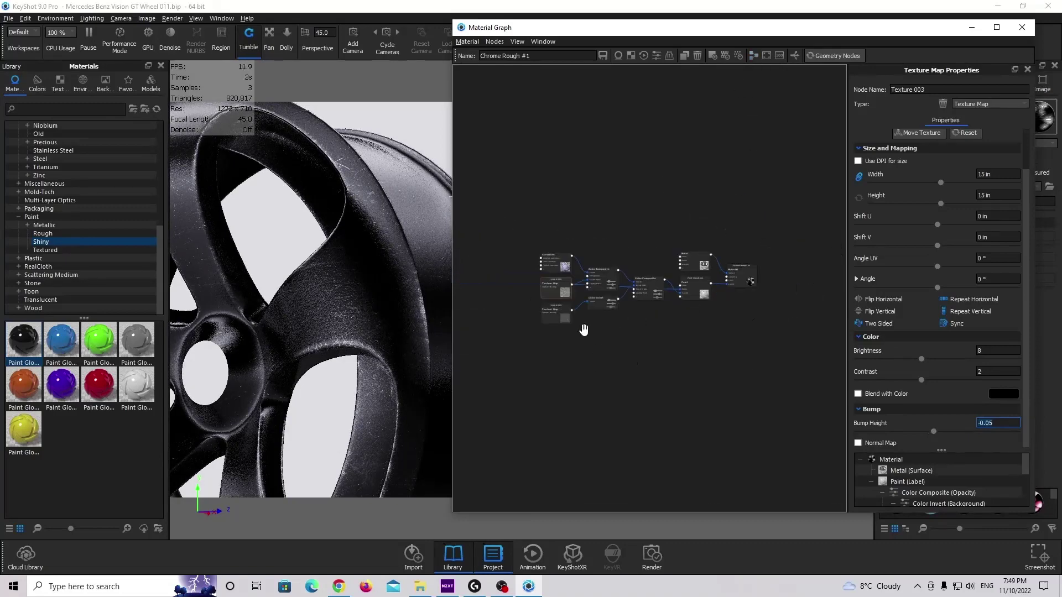
{"action": "left_click_drag", "start_coordinate": [468, 343], "coordinate": [412, 358]}
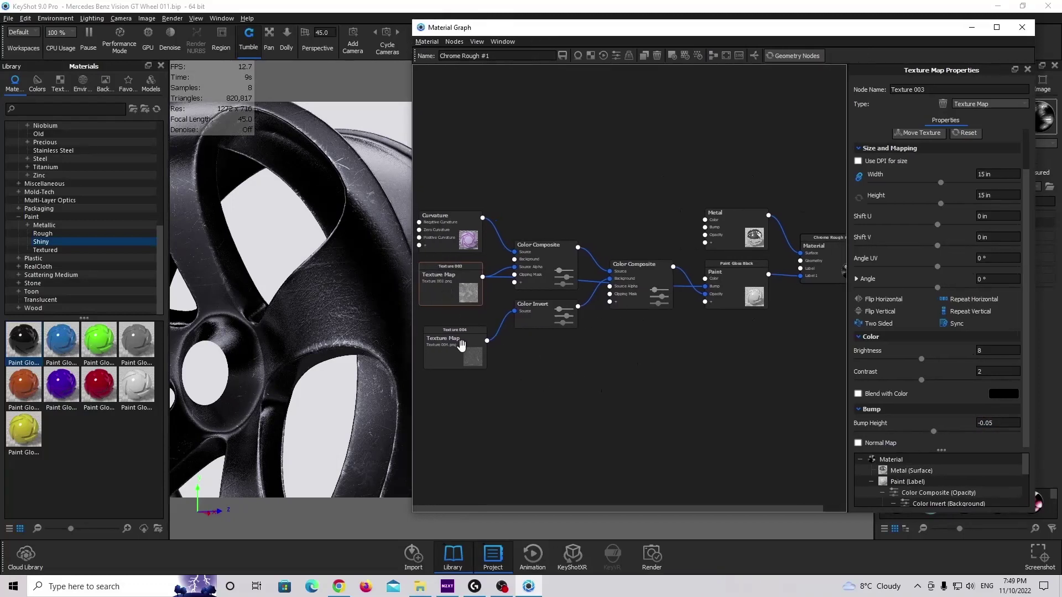
{"action": "left_click_drag", "start_coordinate": [663, 292], "coordinate": [657, 240]}
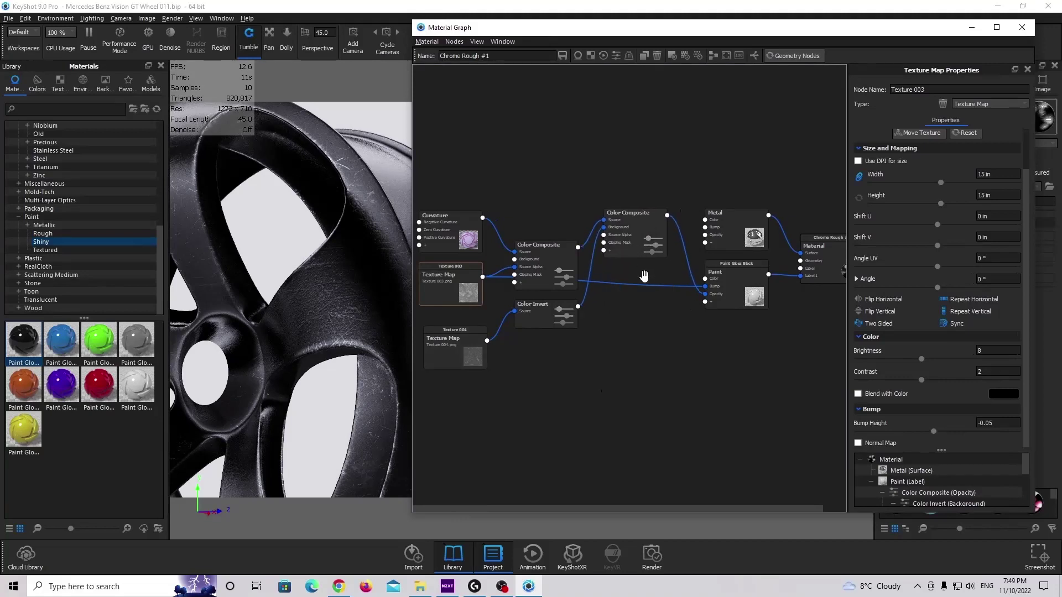
{"action": "right_click", "coordinate": [669, 285]}
{"action": "mouse_move", "coordinate": [719, 323]}
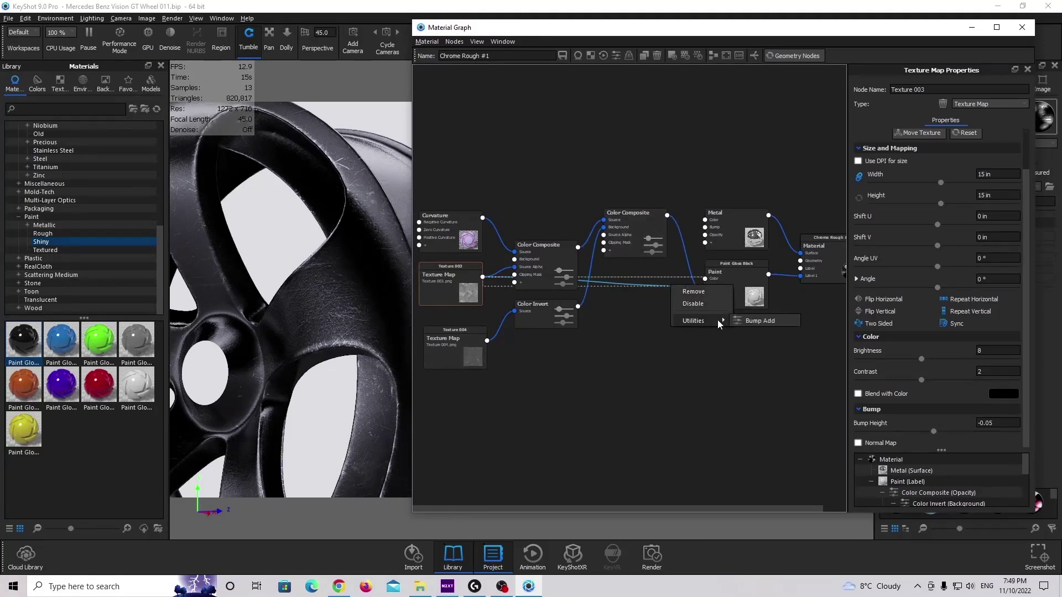
{"action": "left_click", "coordinate": [758, 320]}
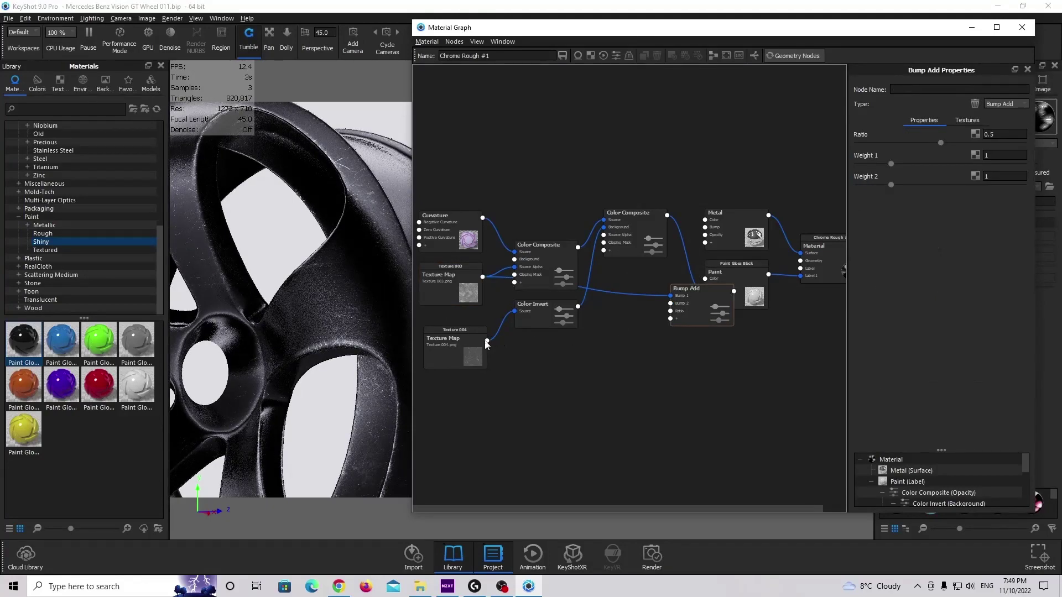
{"action": "left_click_drag", "start_coordinate": [487, 342], "coordinate": [671, 307]}
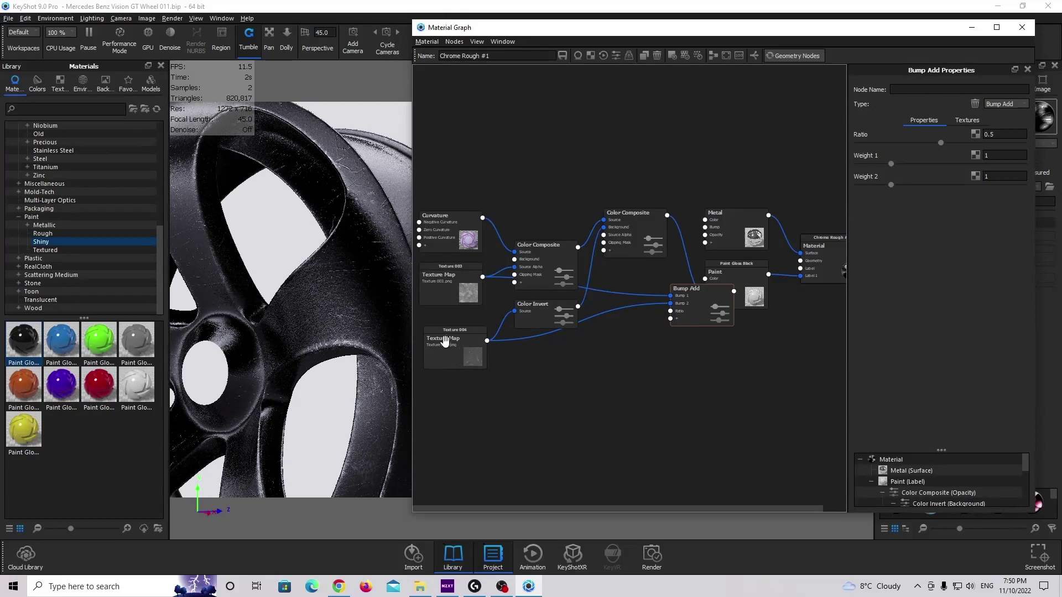
- Set the Texture 004 map's bump height to -0.15
{"action": "left_click_drag", "start_coordinate": [445, 341], "coordinate": [442, 349]}
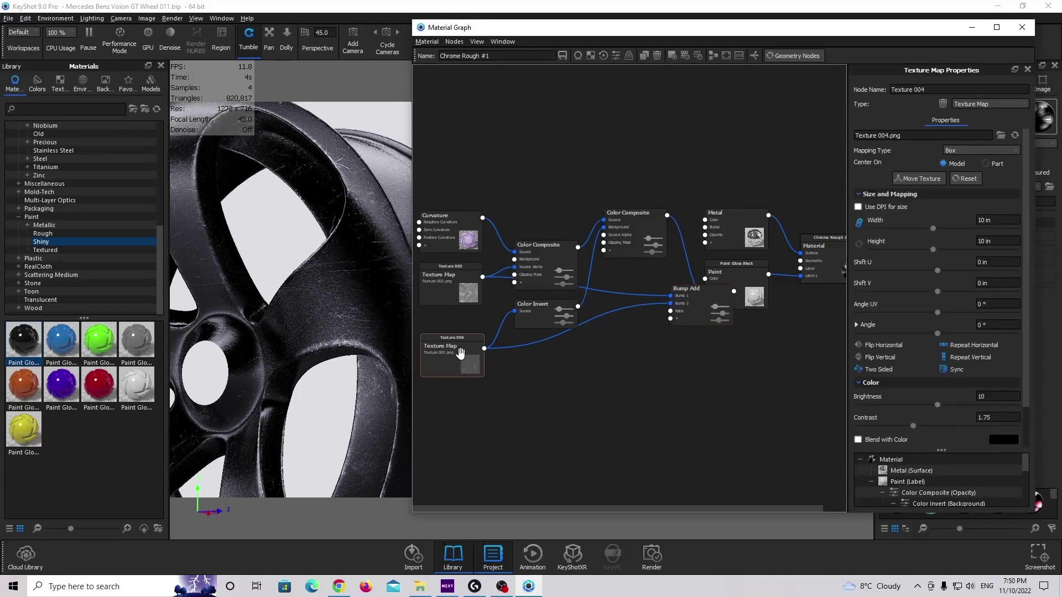
{"action": "scroll", "coordinate": [928, 397], "scroll_direction": "down", "scroll_amount": 1}
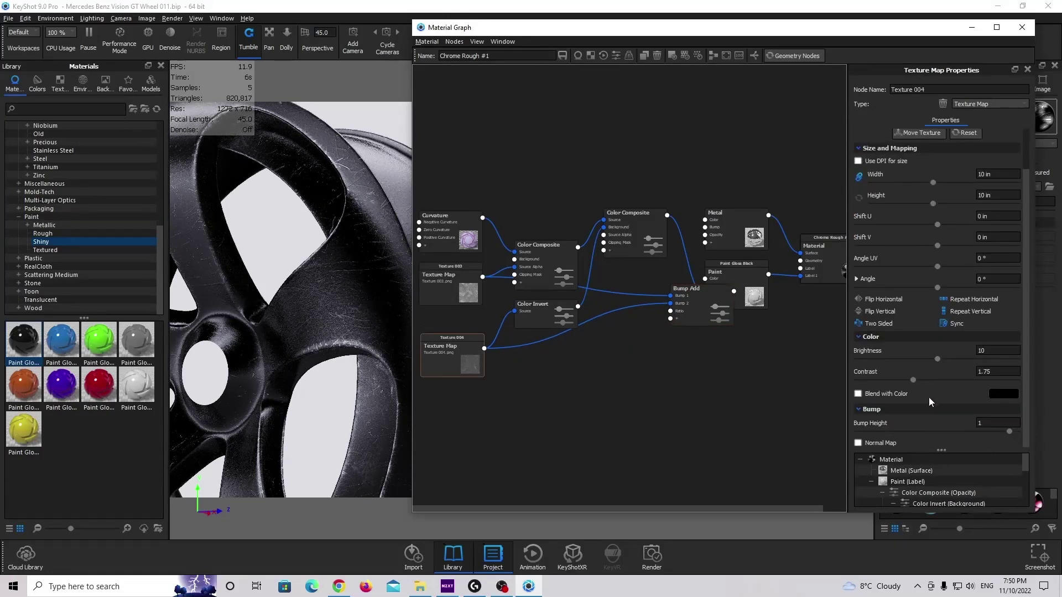
{"action": "left_click", "coordinate": [999, 422]}
{"action": "type", "text": "-0.15"}
{"action": "key", "text": "Return"}
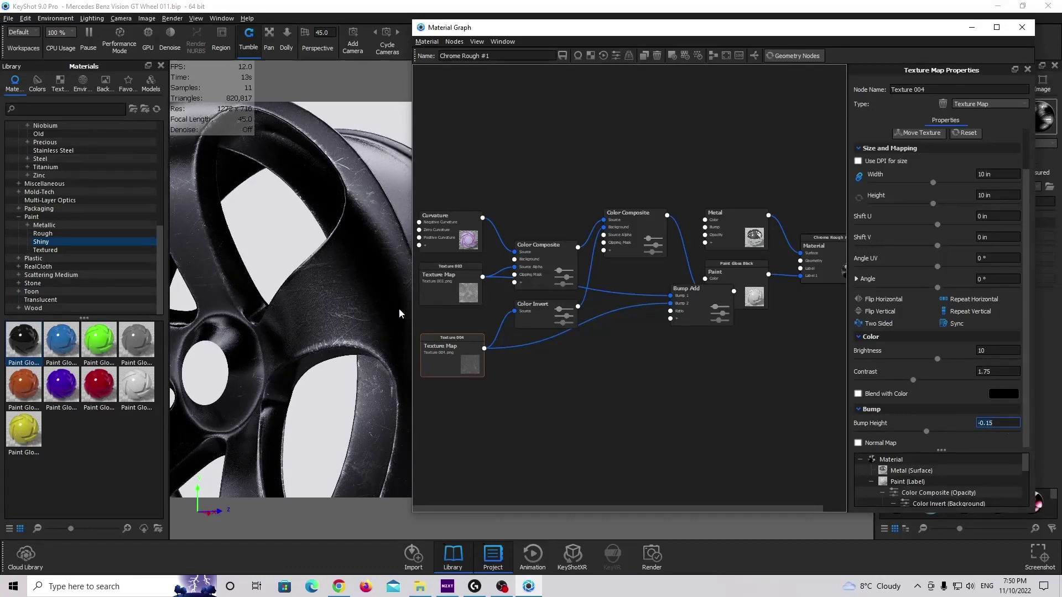
- Arrange the graph's nodes automatically and close the Material Graph to inspect the whole rim
{"action": "left_click", "coordinate": [713, 55]}
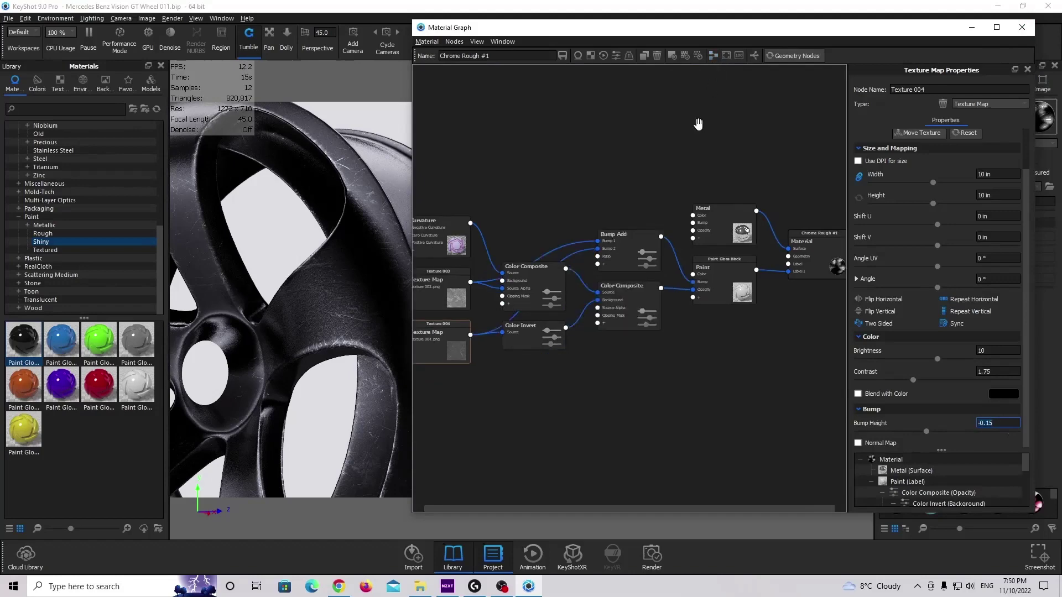
{"action": "scroll", "coordinate": [590, 291], "scroll_direction": "up", "scroll_amount": 2}
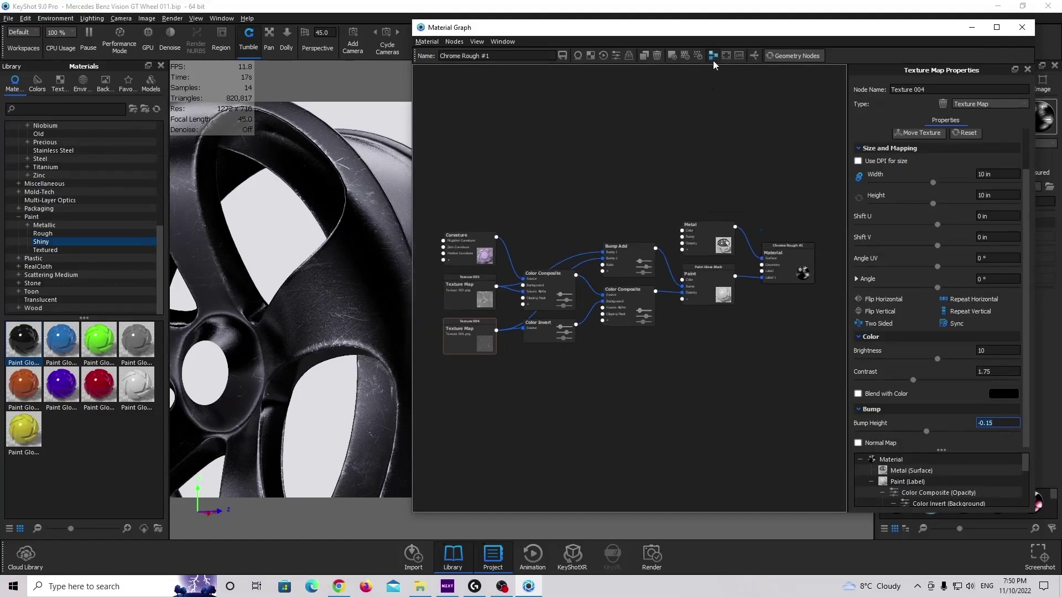
{"action": "left_click", "coordinate": [1022, 27]}
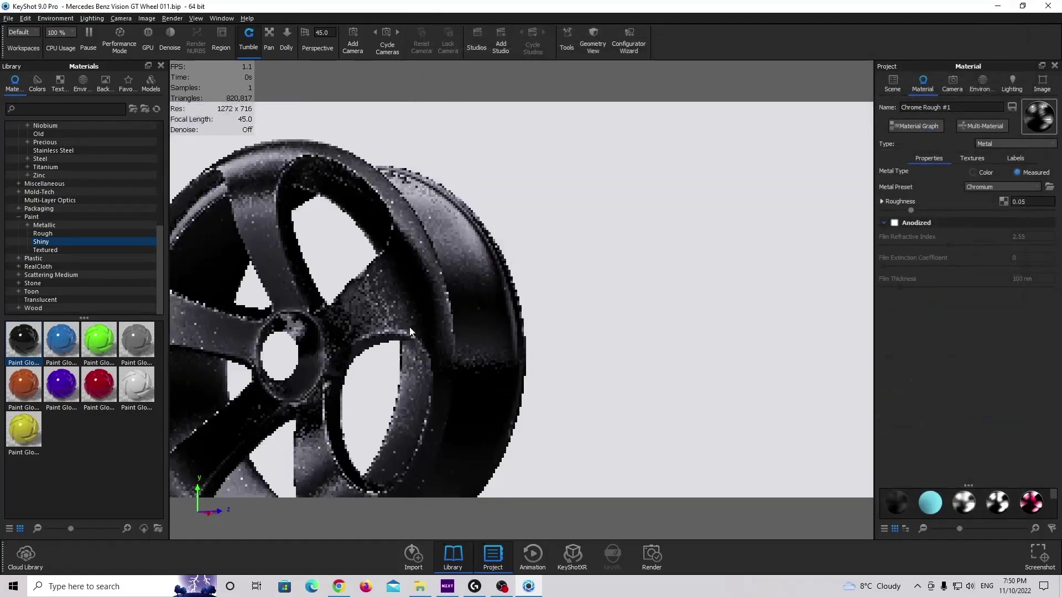
{"action": "scroll", "coordinate": [410, 331], "scroll_direction": "down", "scroll_amount": 2}
{"action": "middle_click_drag", "start_coordinate": [409, 331], "coordinate": [551, 309]}
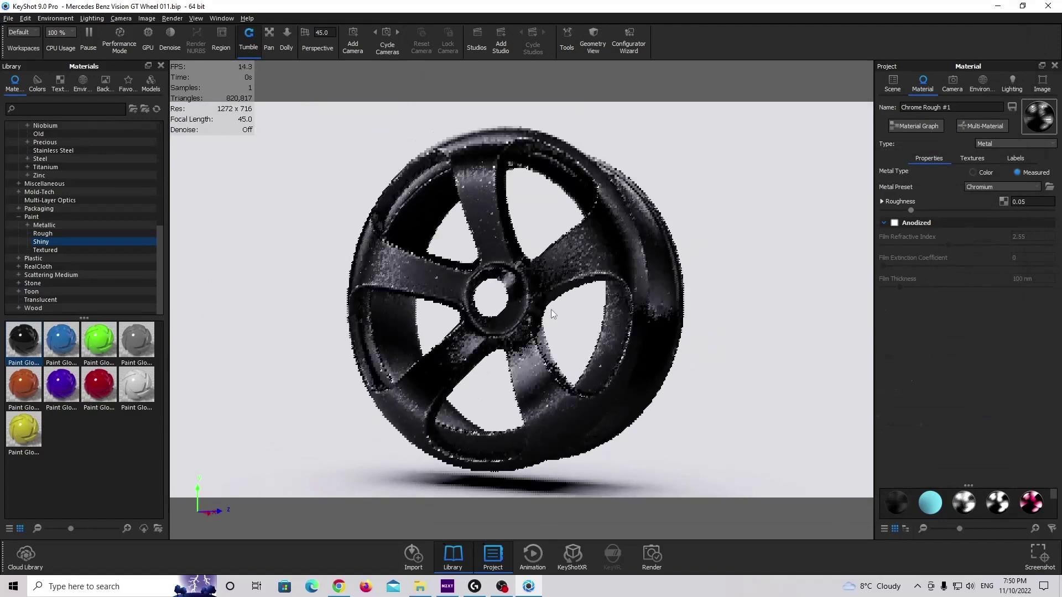
{"action": "left_click_drag", "start_coordinate": [551, 309], "coordinate": [510, 197]}
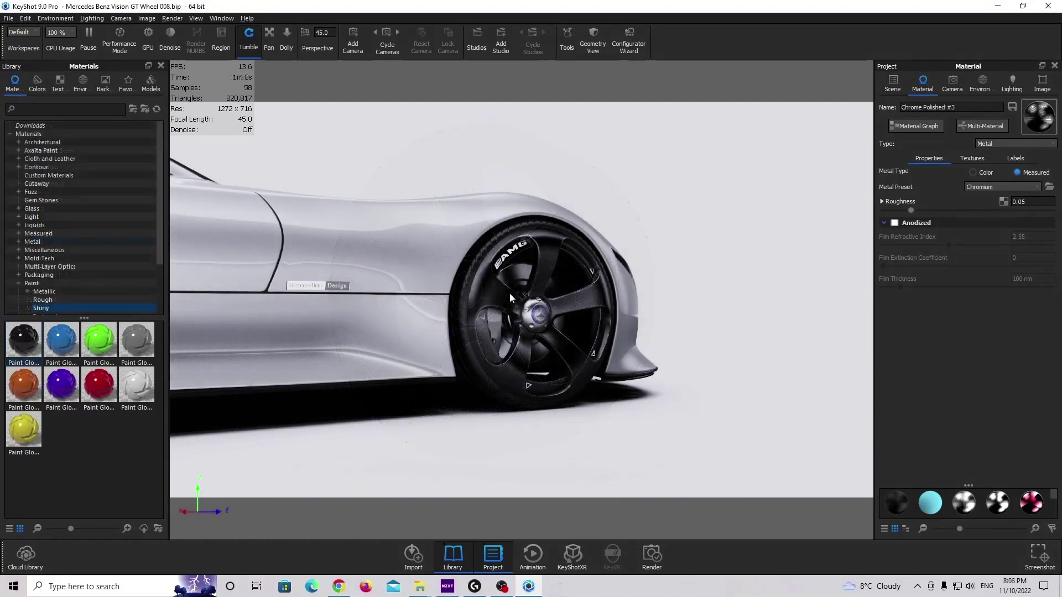
- Apply the Product lighting preset to the scene with the complete car
{"action": "left_click", "coordinate": [1012, 83]}
{"action": "left_click", "coordinate": [905, 148]}
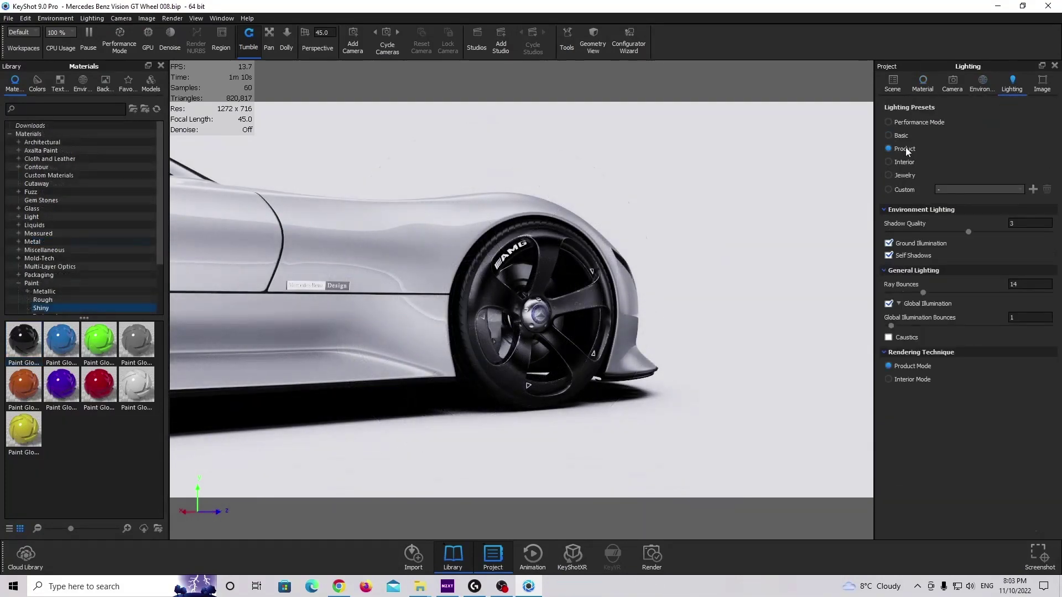
- Open the render settings and set the still image output resolution to 3840 × 2160 px
{"action": "left_click", "coordinate": [170, 19]}
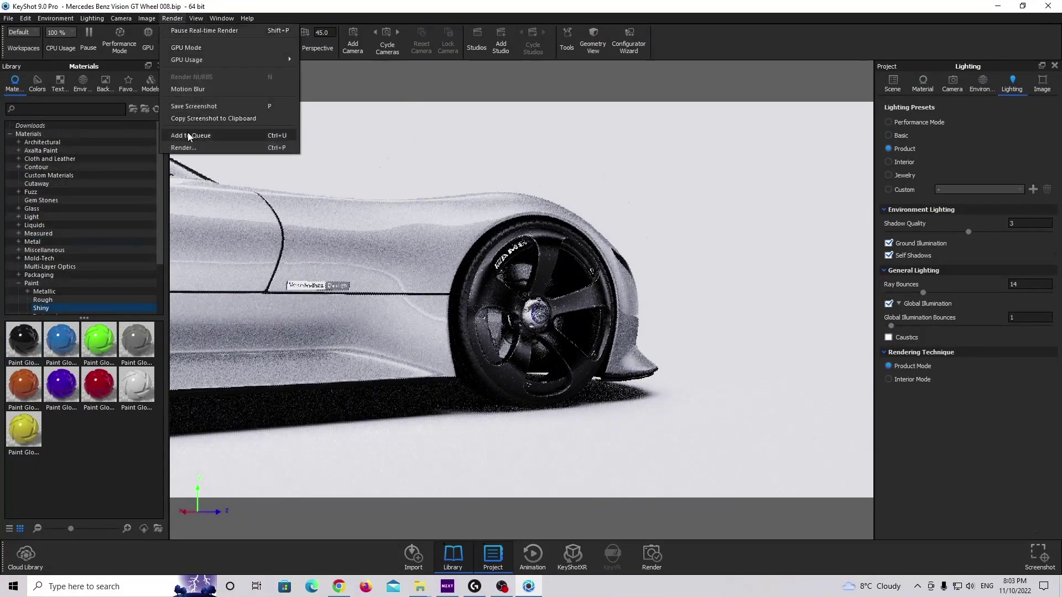
{"action": "left_click", "coordinate": [187, 132]}
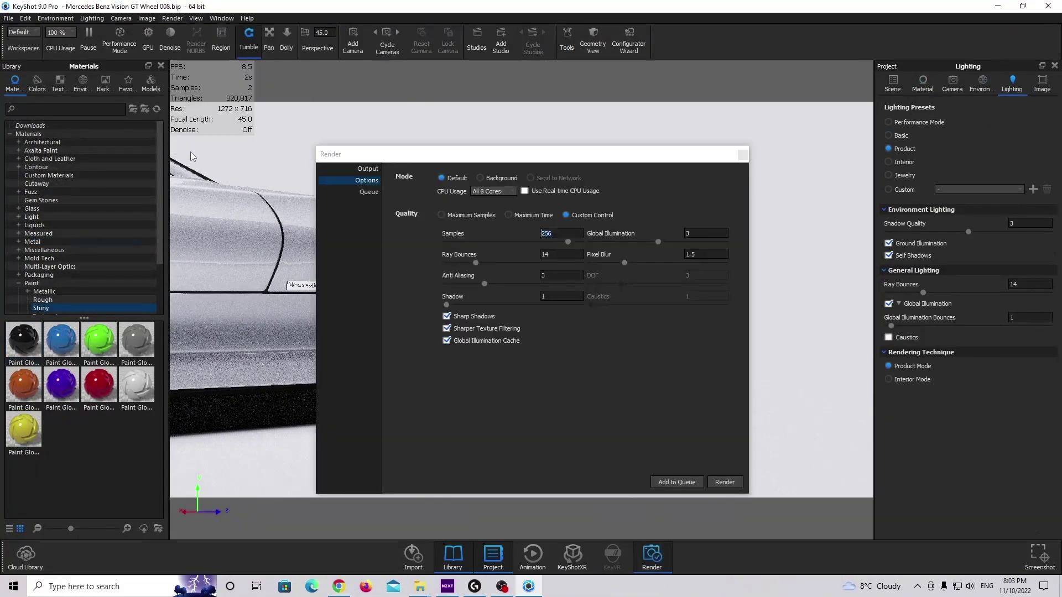
{"action": "left_click", "coordinate": [369, 169]}
{"action": "left_click", "coordinate": [560, 240]}
{"action": "left_click", "coordinate": [557, 262]}
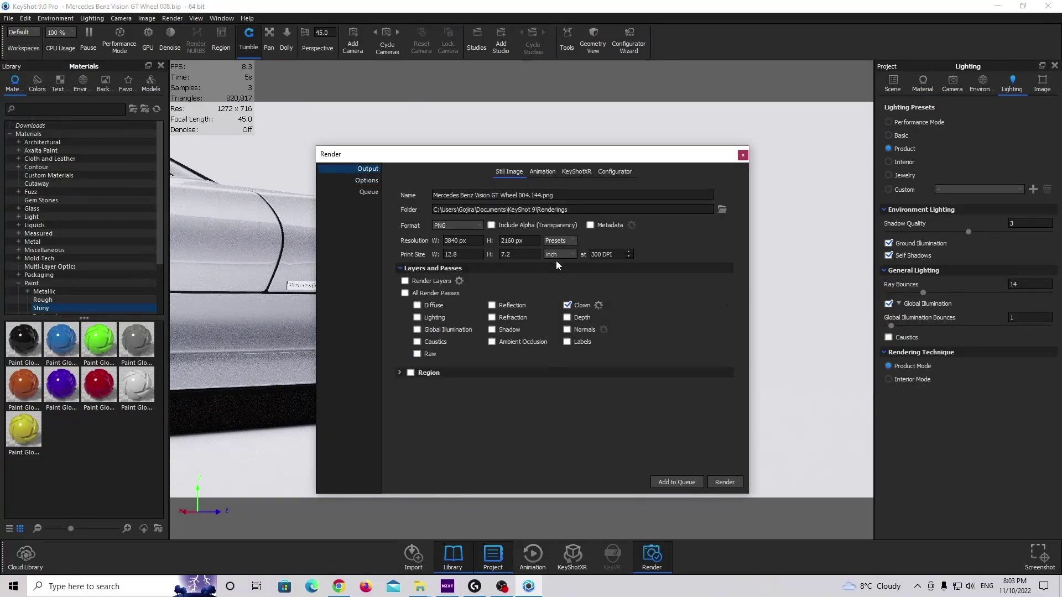
- Set the render quality options to 16 ray bounces and a shadow value of 3
{"action": "left_click", "coordinate": [367, 180]}
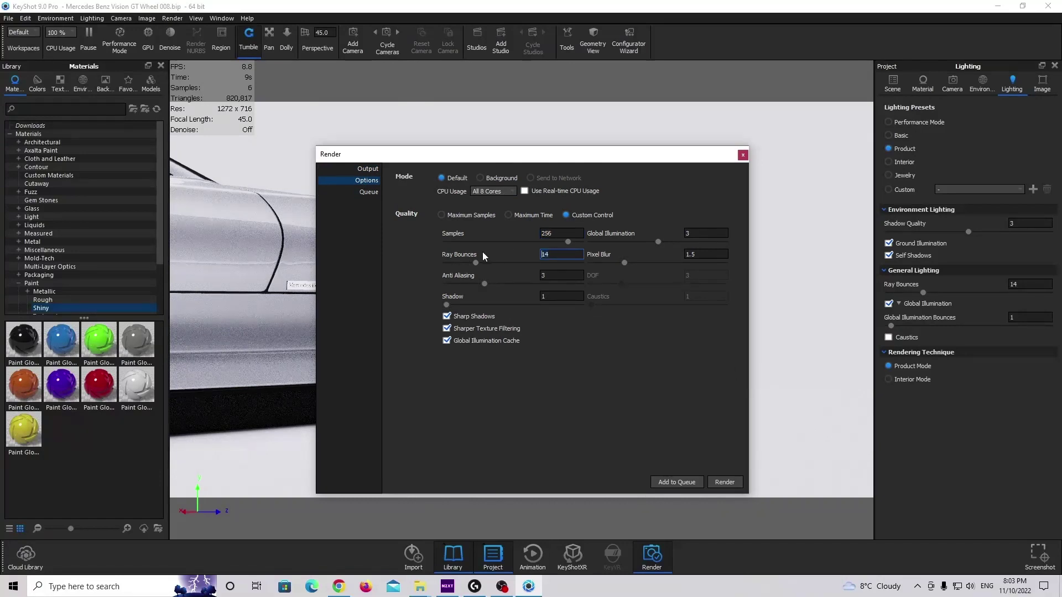
{"action": "type", "text": "1"}
{"action": "key", "text": "Tab"}
{"action": "key", "text": "Tab"}
{"action": "type", "text": "3"}
{"action": "left_click", "coordinate": [700, 237]}
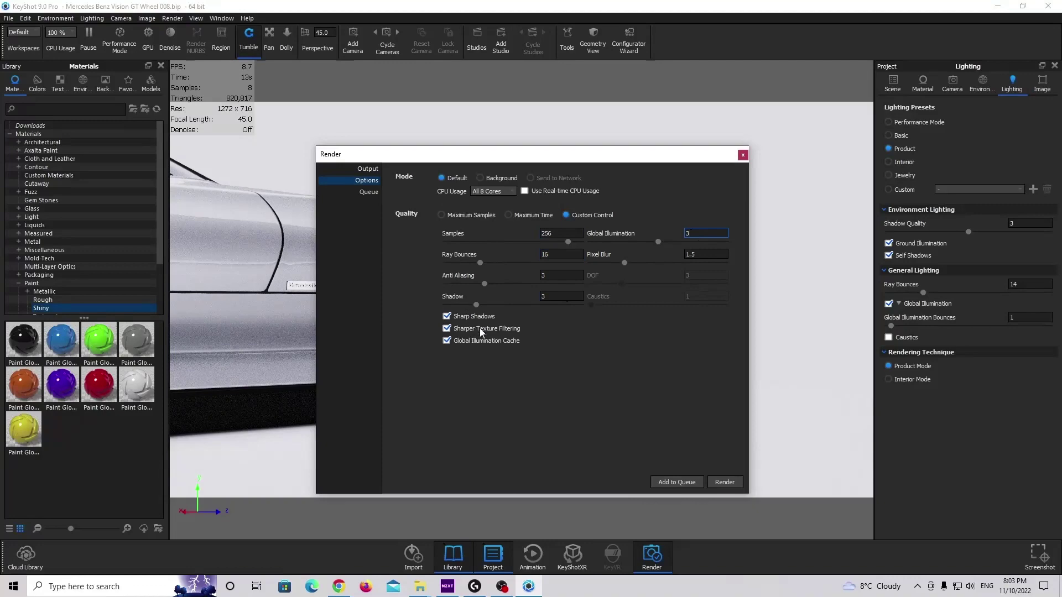